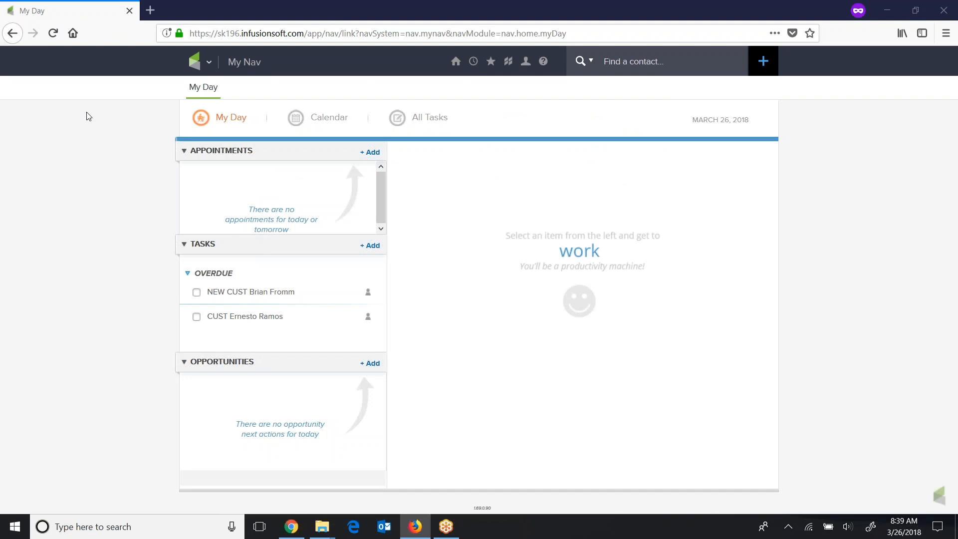
- Open the Email Status Search report from the marketing reports
click(207, 63)
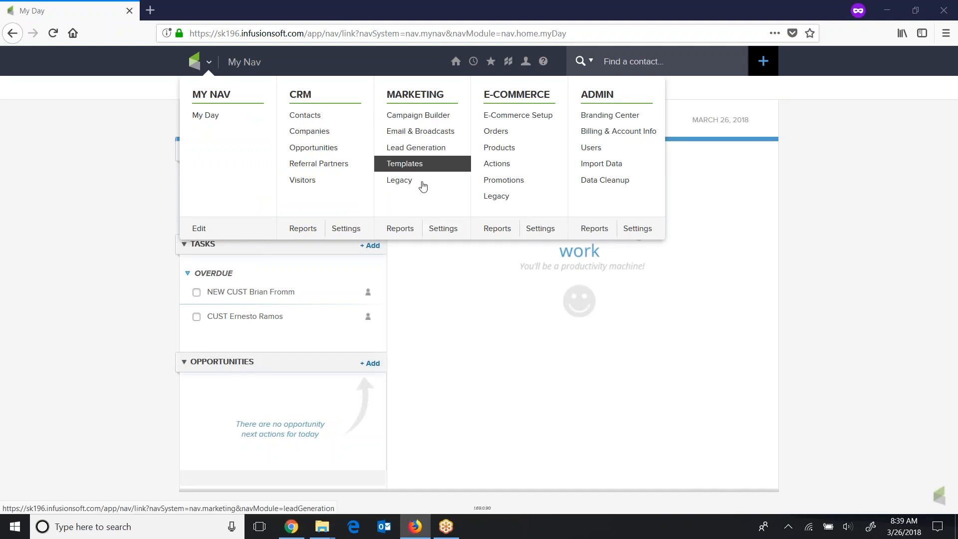
click(405, 231)
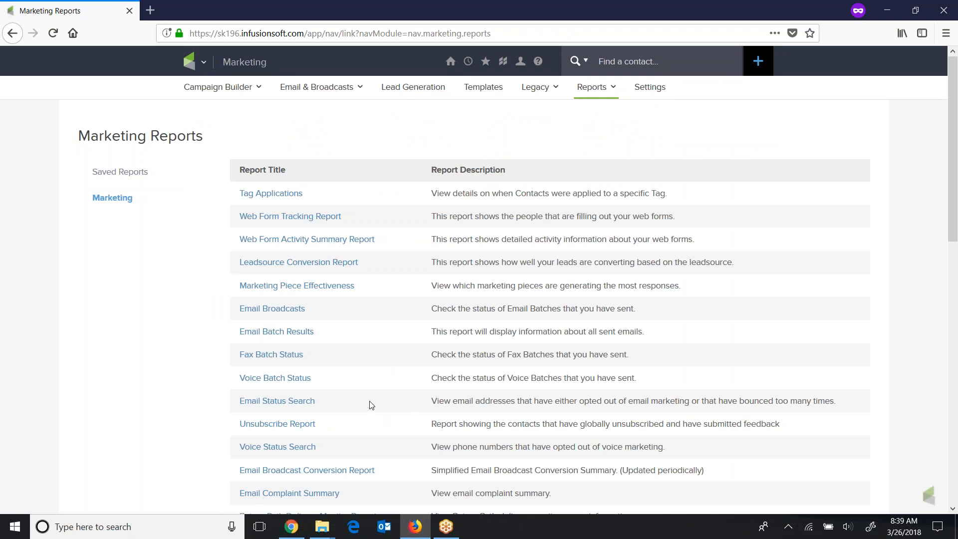
click(258, 406)
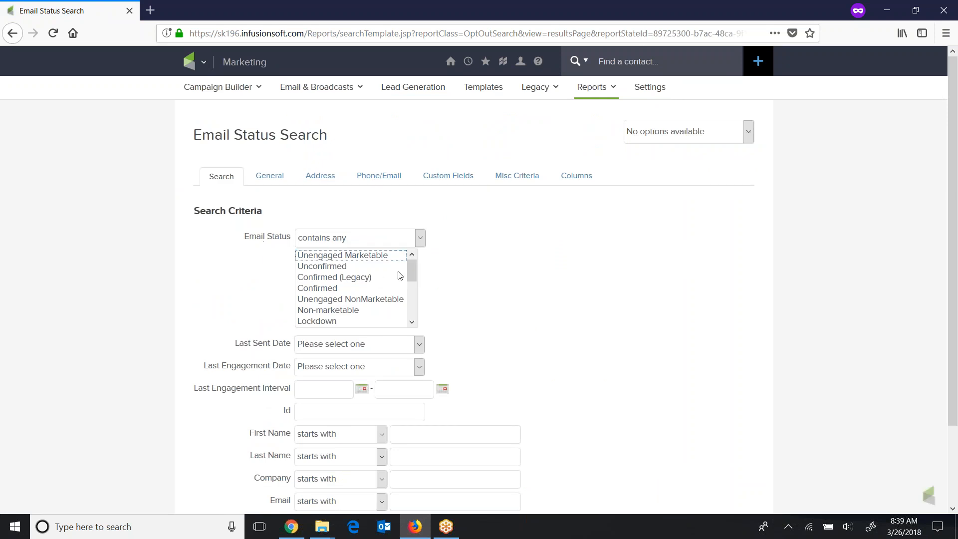
- Run the email status search for contacts whose status contains any of Hard Bounce or Opt-Out
drag(408, 270, 408, 273)
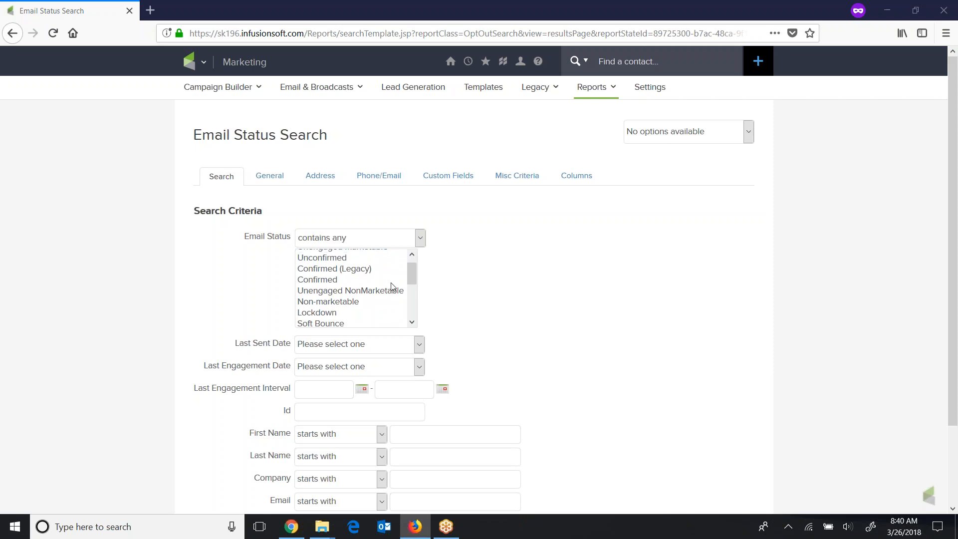
drag(408, 272, 412, 292)
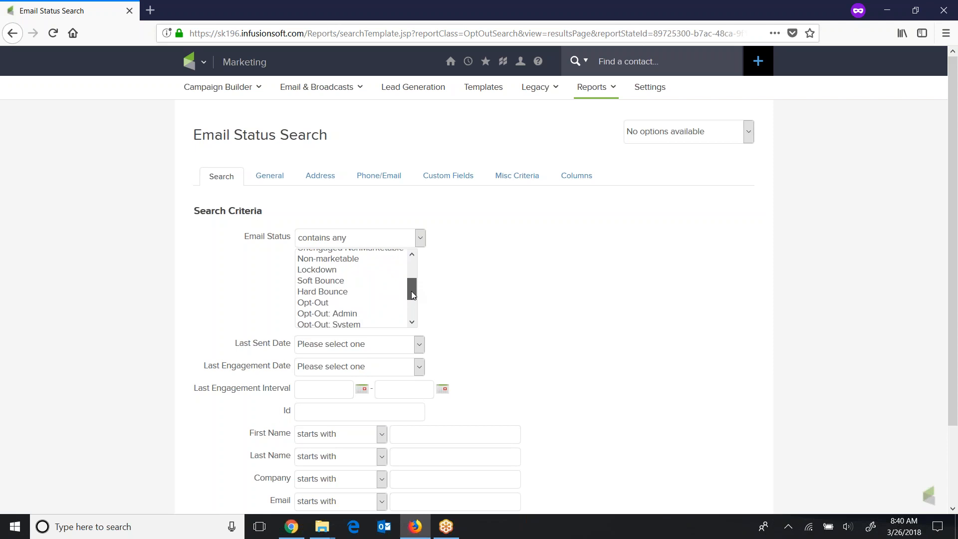
click(337, 295)
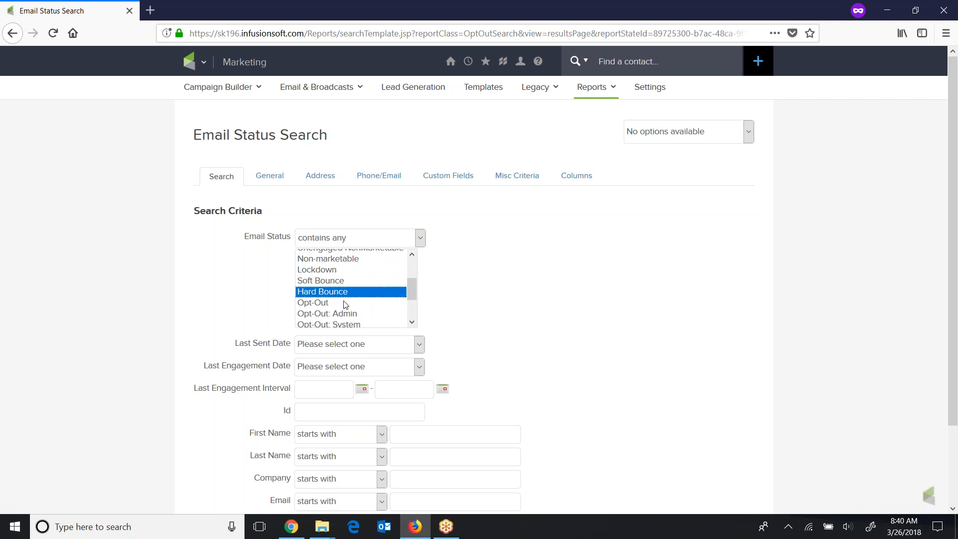
ctrl+click(345, 303)
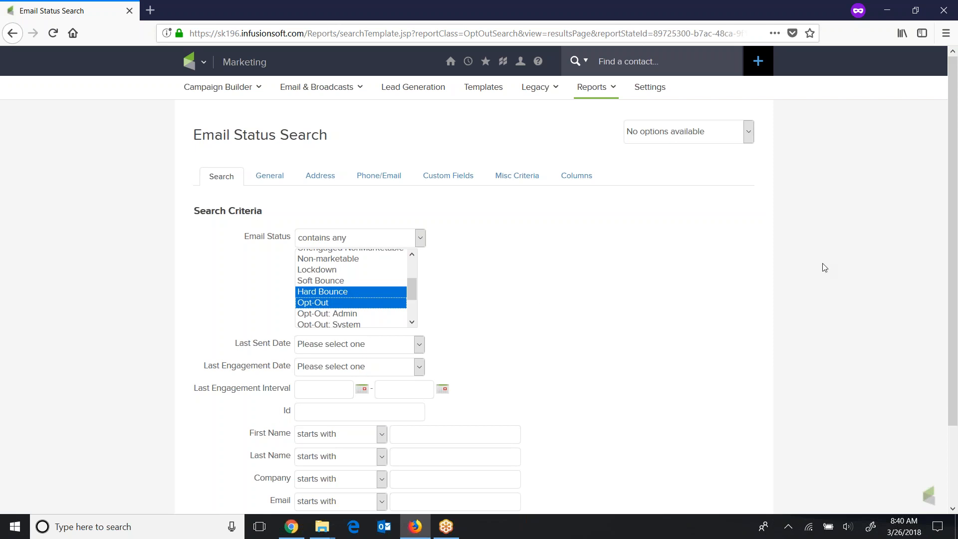
scroll(824, 268, down, 1)
scroll(824, 268, down, 3)
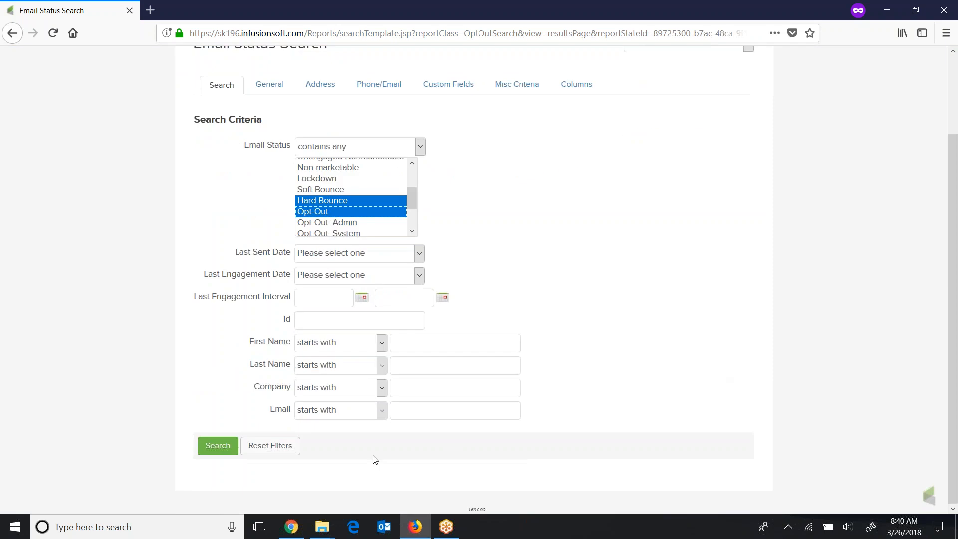
click(217, 446)
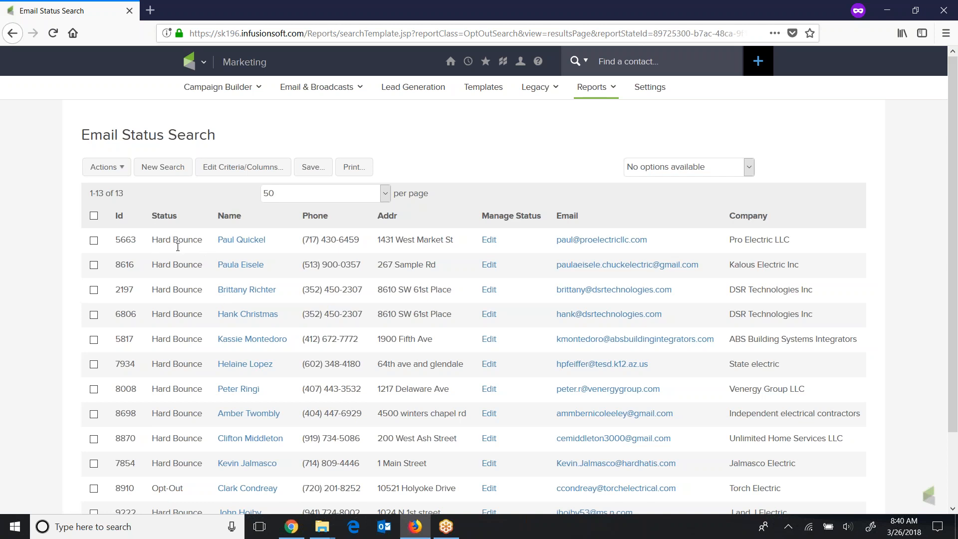
- Open the first three contacts in the search results in separate browser tabs
scroll(195, 259, down, 3)
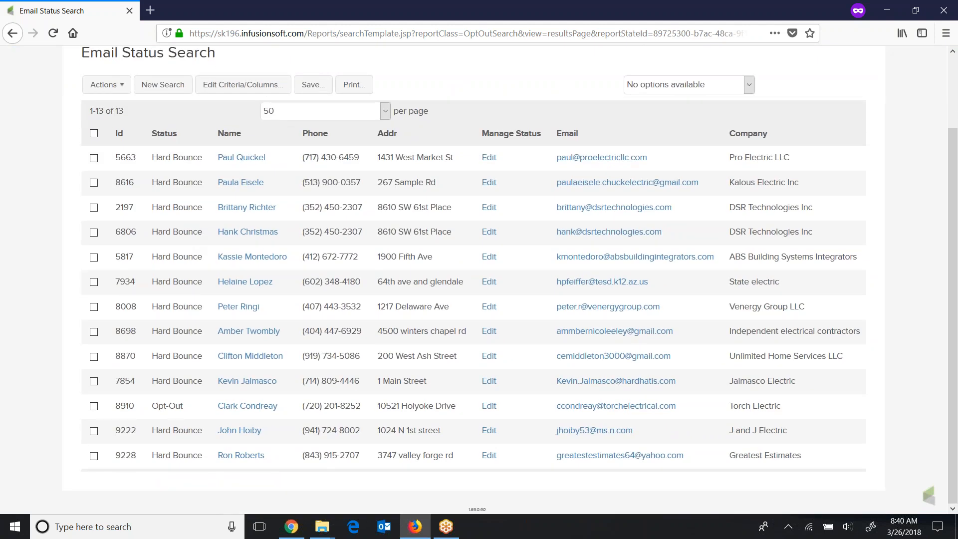
scroll(180, 264, up, 3)
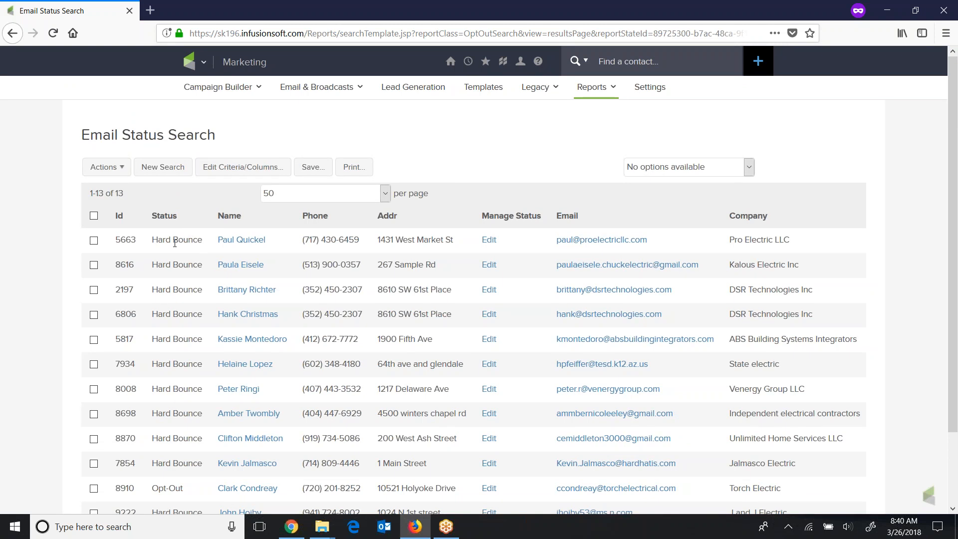
scroll(199, 349, down, 3)
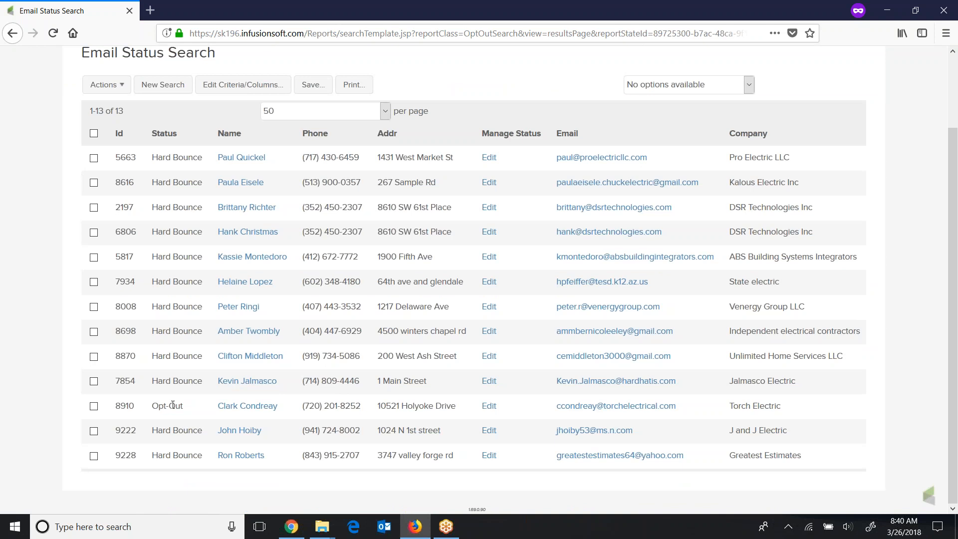
scroll(174, 405, up, 3)
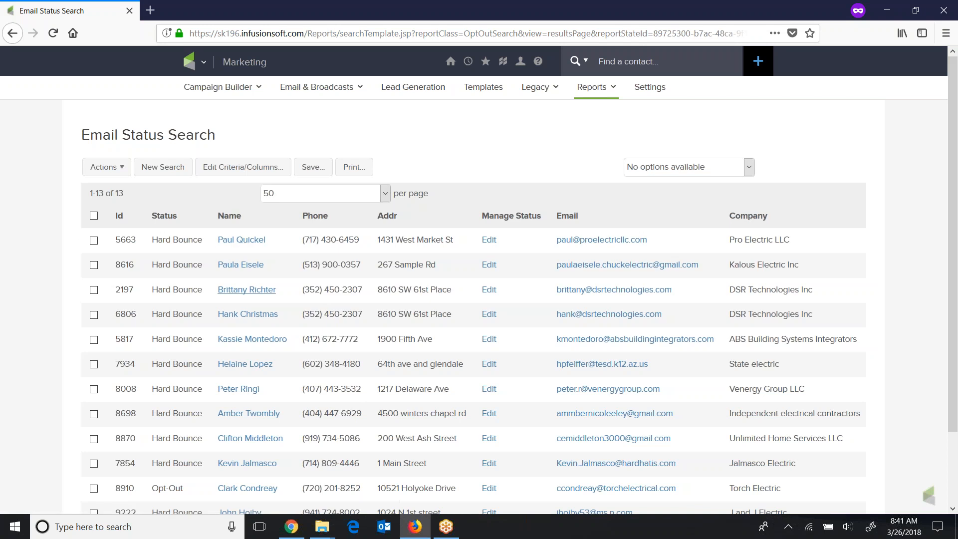
right_click(248, 244)
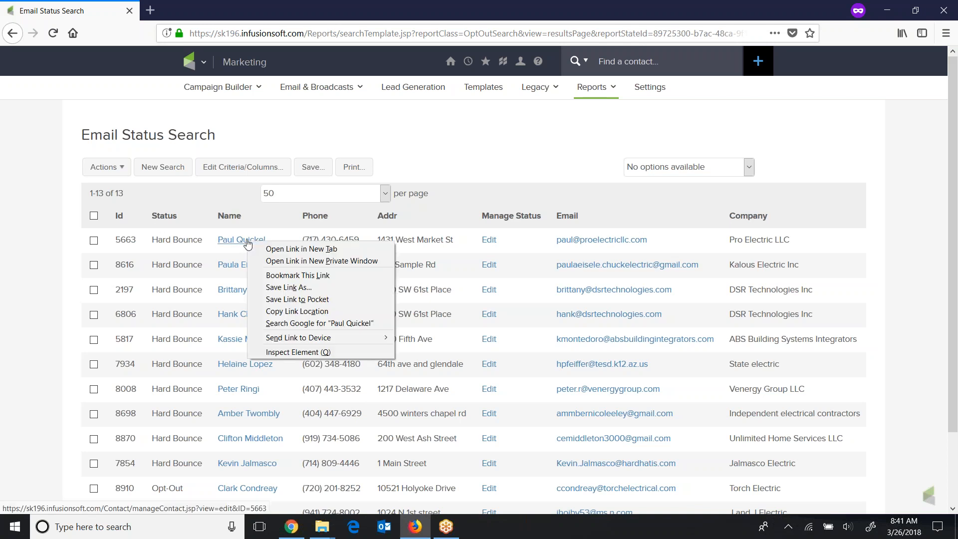
click(280, 249)
right_click(251, 268)
click(270, 273)
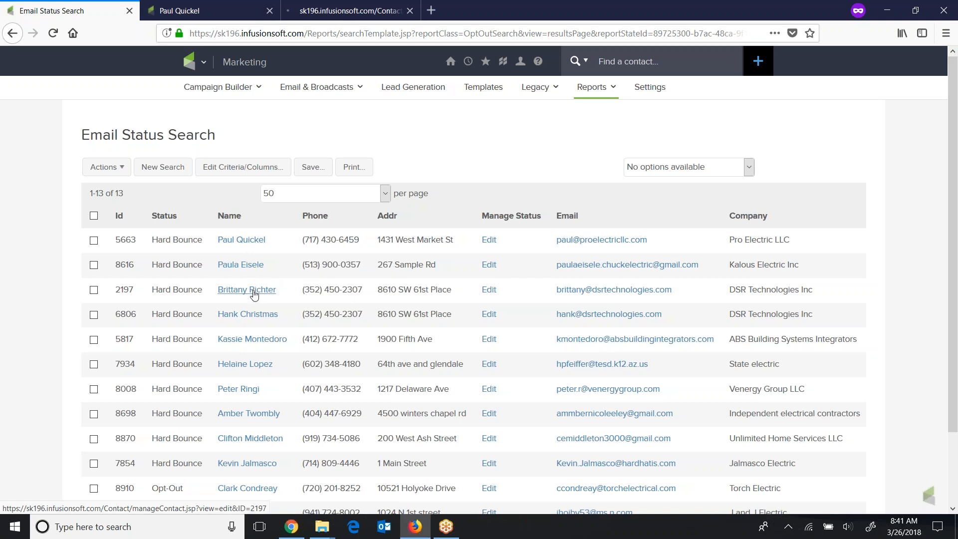
right_click(255, 292)
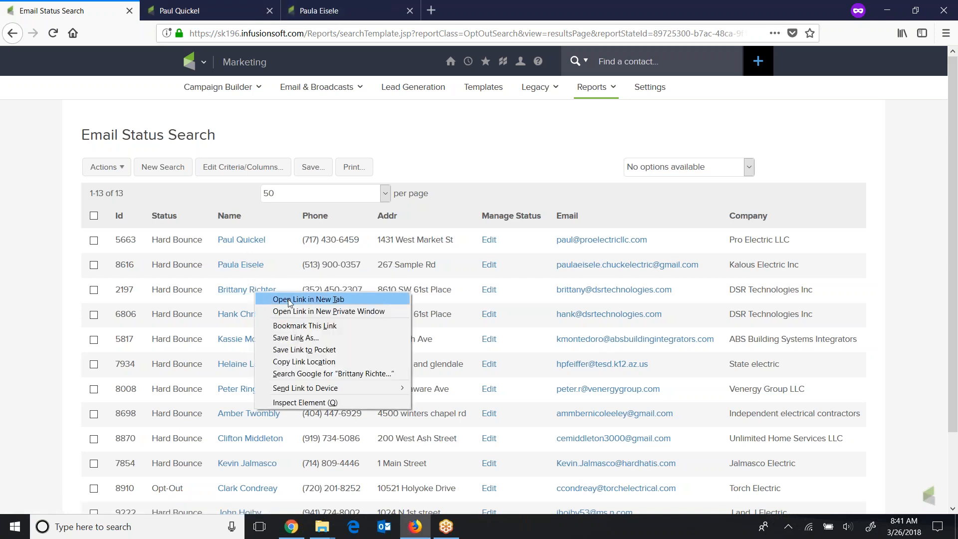
click(290, 301)
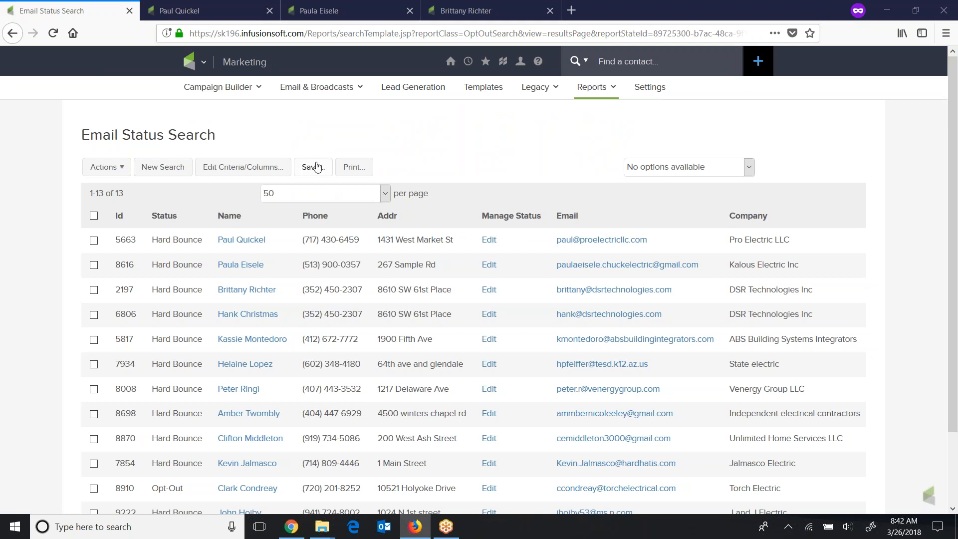
- Examine the first contact's record, including the general information, email status, tags and tasks
click(241, 240)
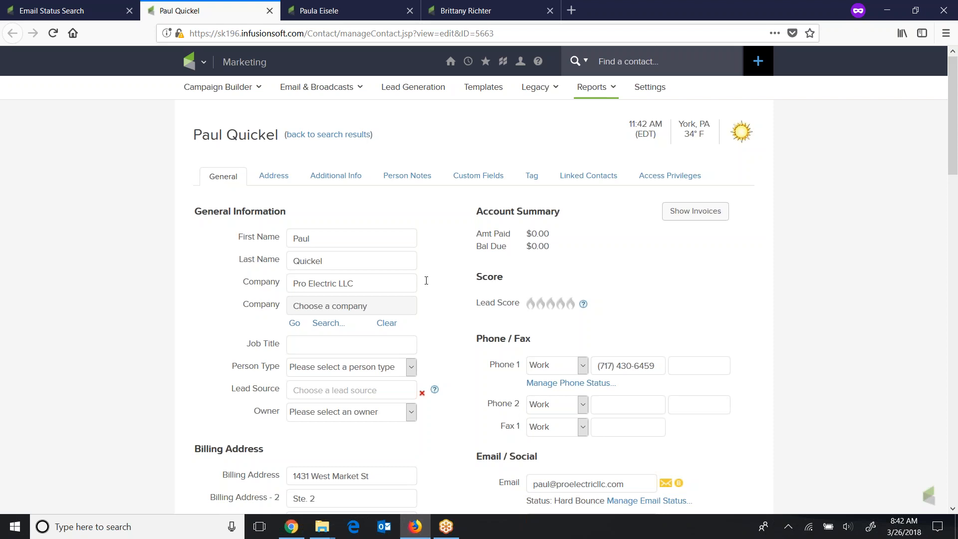
scroll(829, 257, down, 4)
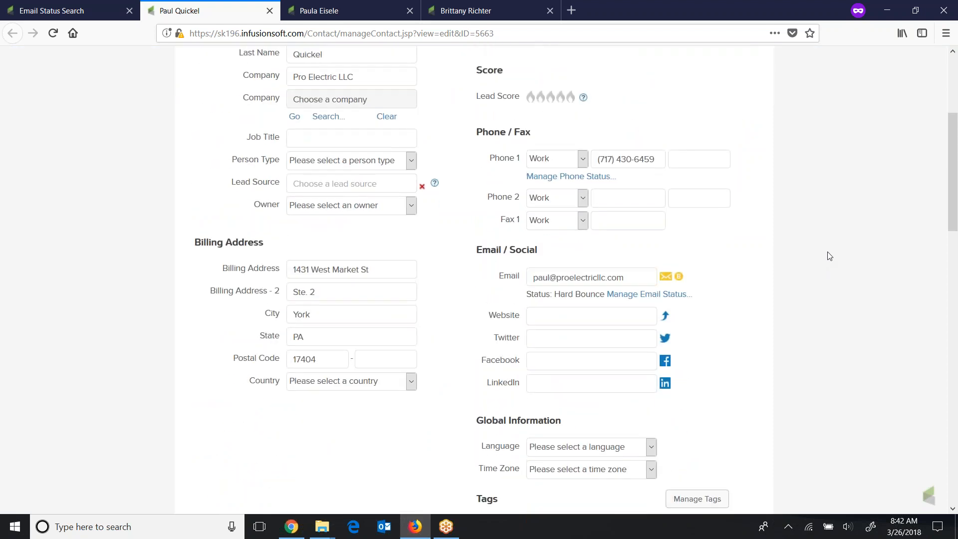
scroll(830, 257, down, 5)
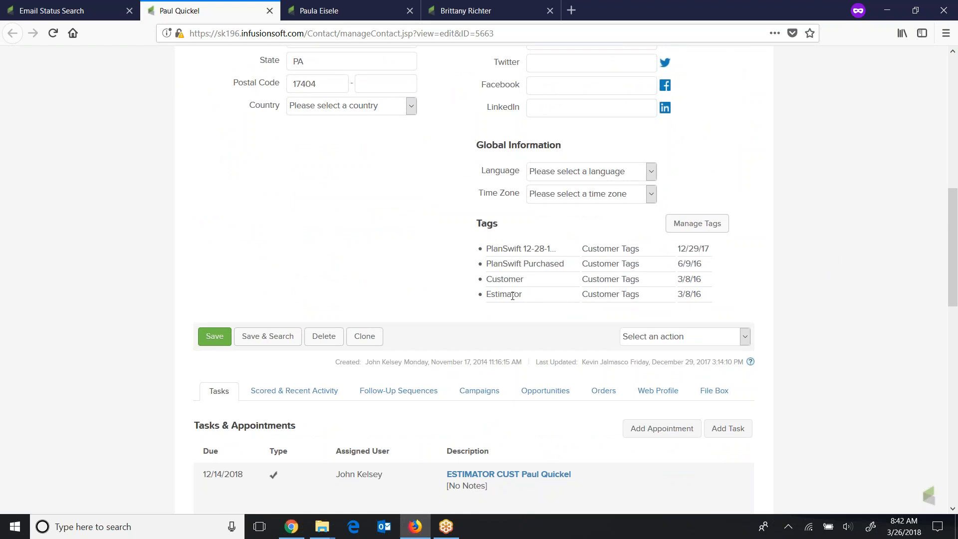
scroll(513, 296, up, 4)
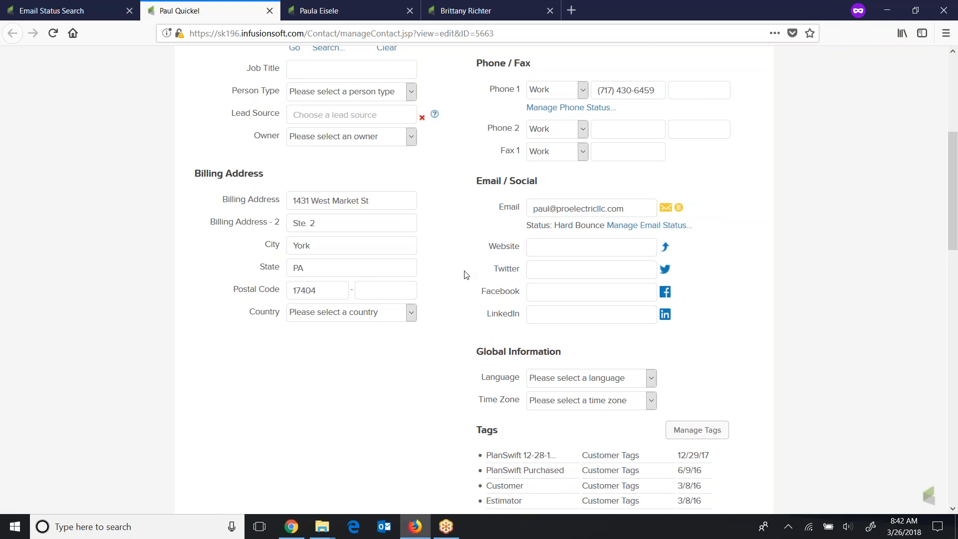
scroll(454, 280, up, 3)
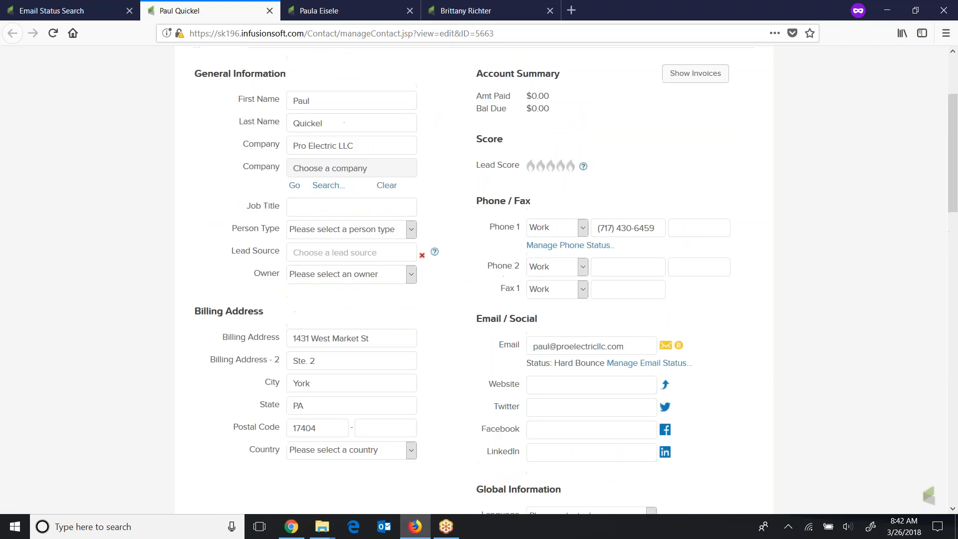
scroll(419, 378, down, 3)
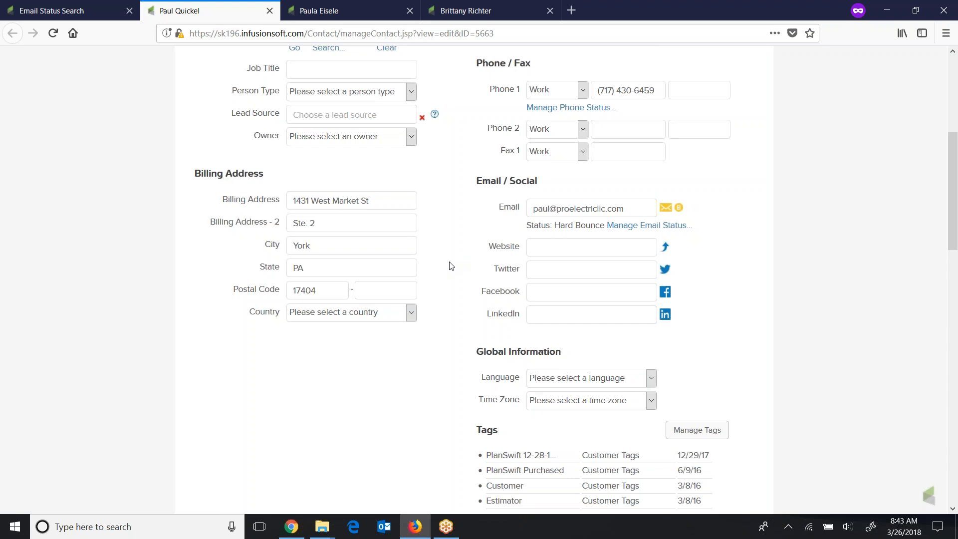
scroll(451, 266, up, 5)
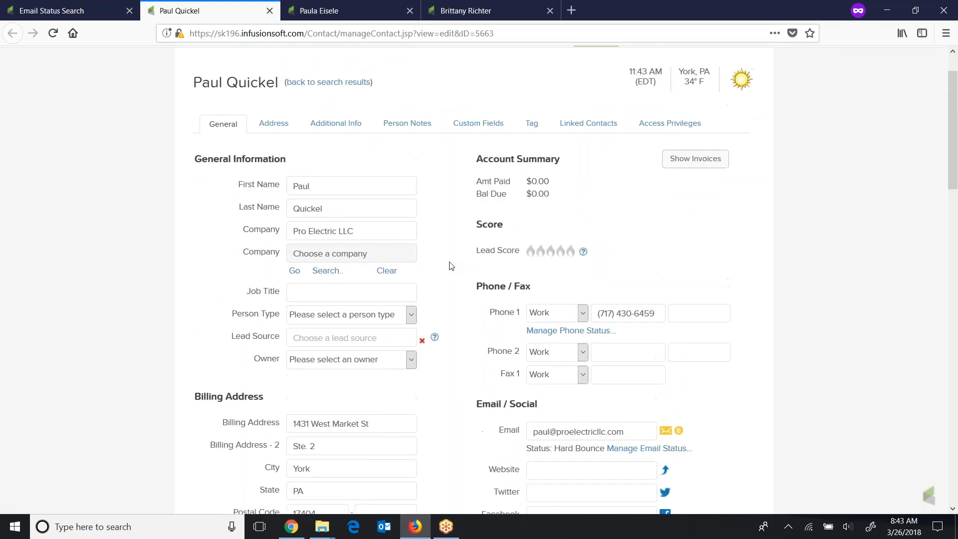
scroll(451, 265, down, 2)
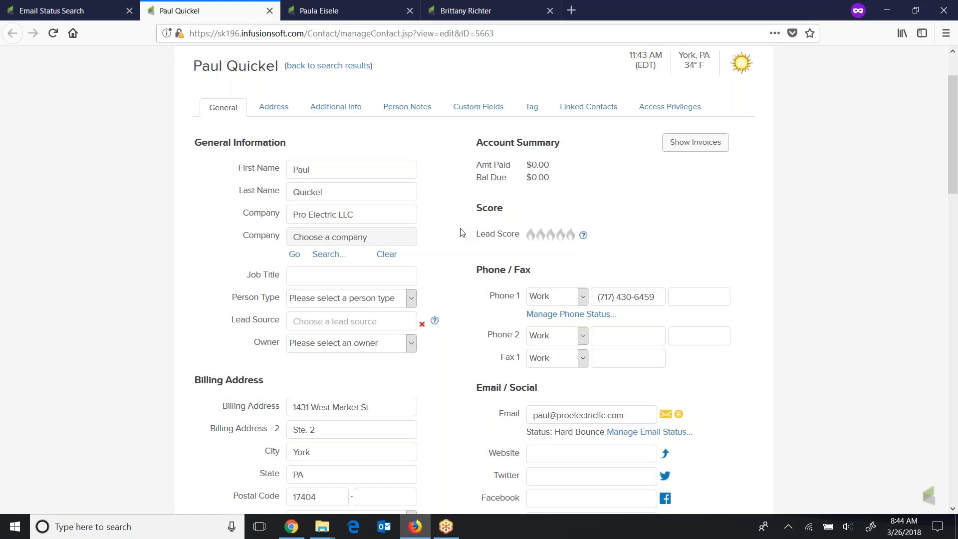
scroll(460, 232, up, 2)
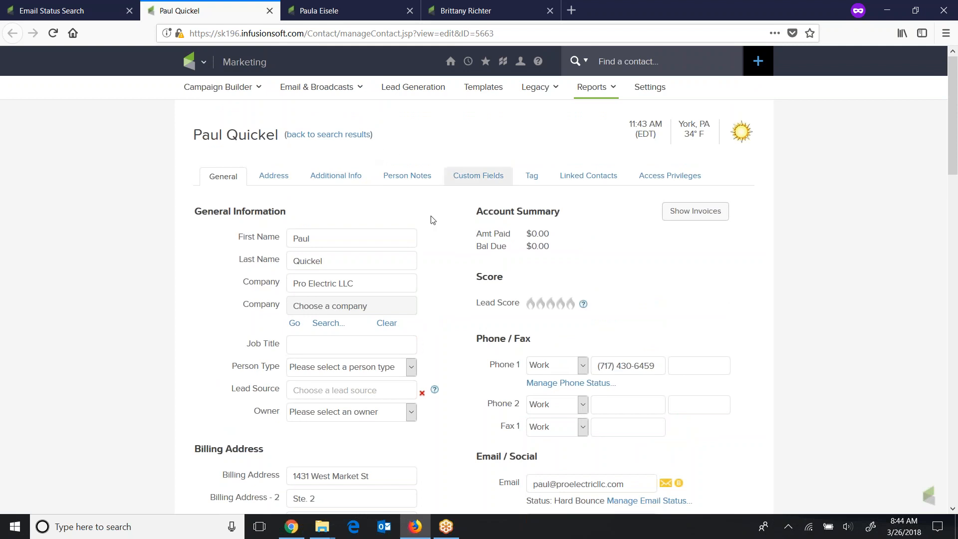
- Copy the company name Pro Electric LLC from the first contact's general information
click(357, 282)
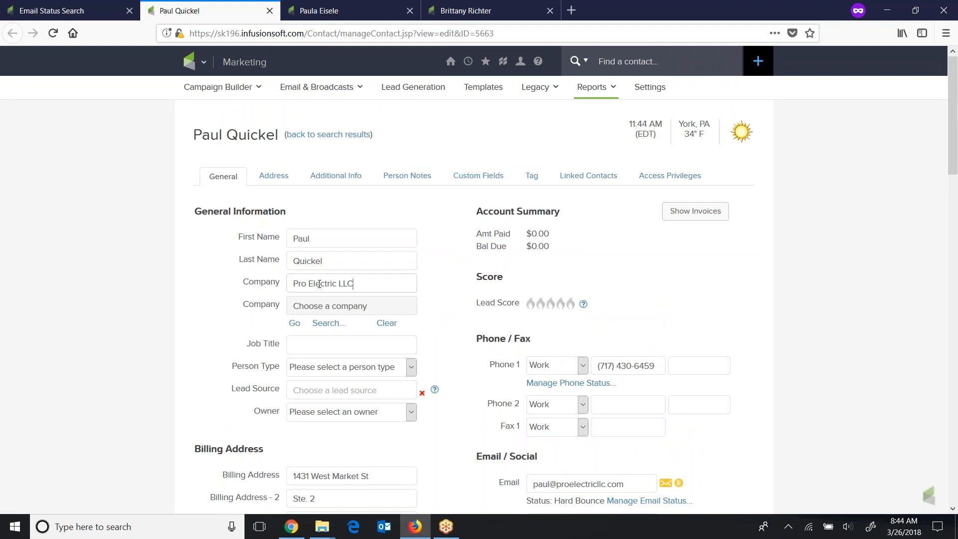
drag(355, 283, 292, 284)
right_click(305, 287)
click(329, 318)
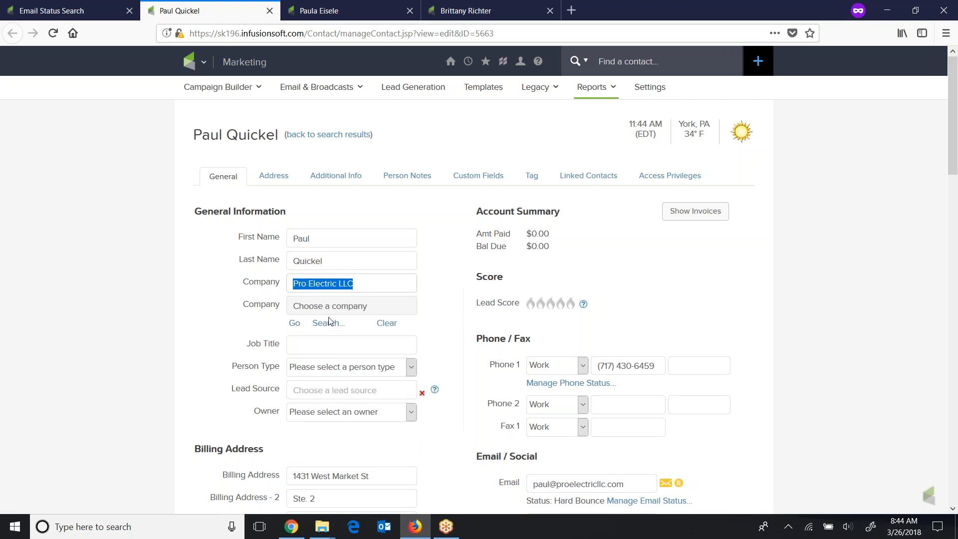
- Search the CRM contacts for companies starting with Pro Electric LLC and review the contacts listed for that company
click(204, 62)
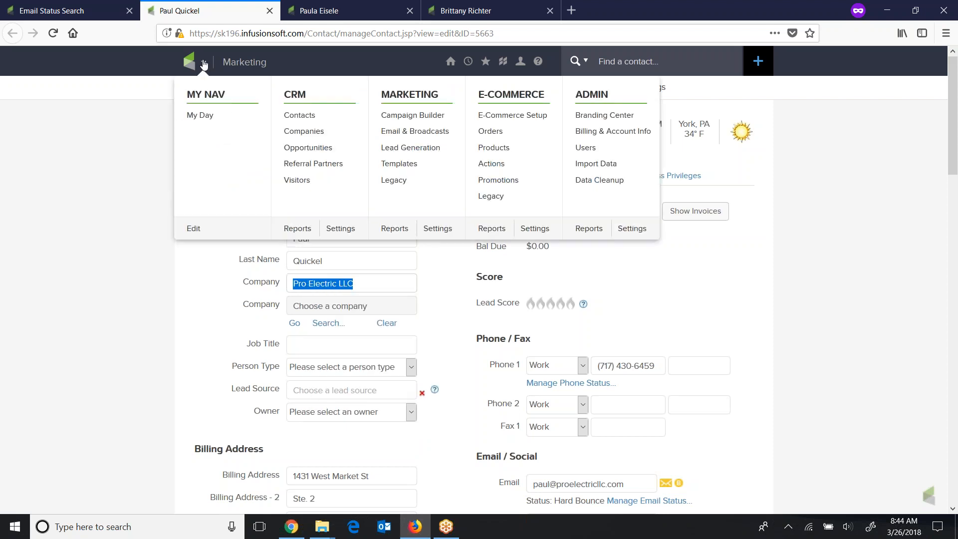
click(310, 115)
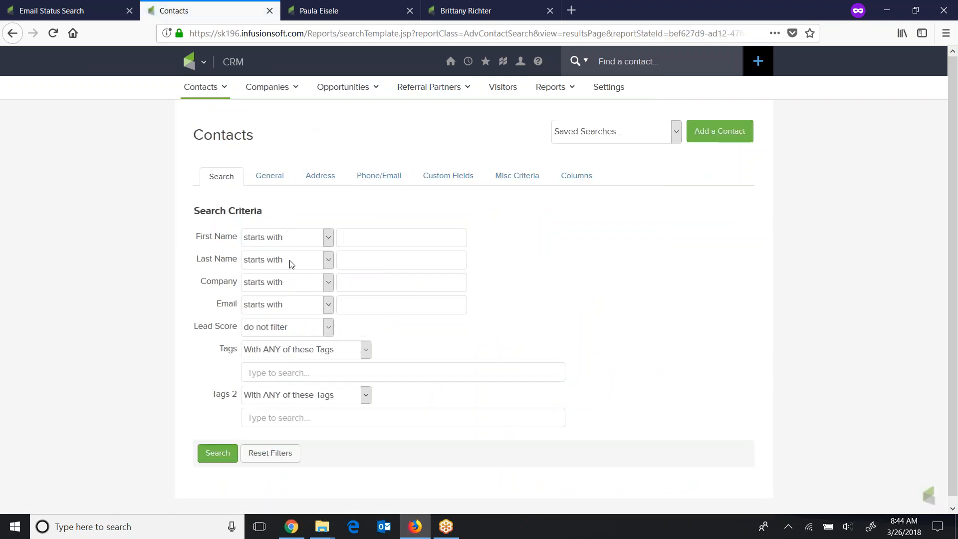
right_click(358, 282)
click(384, 328)
click(227, 455)
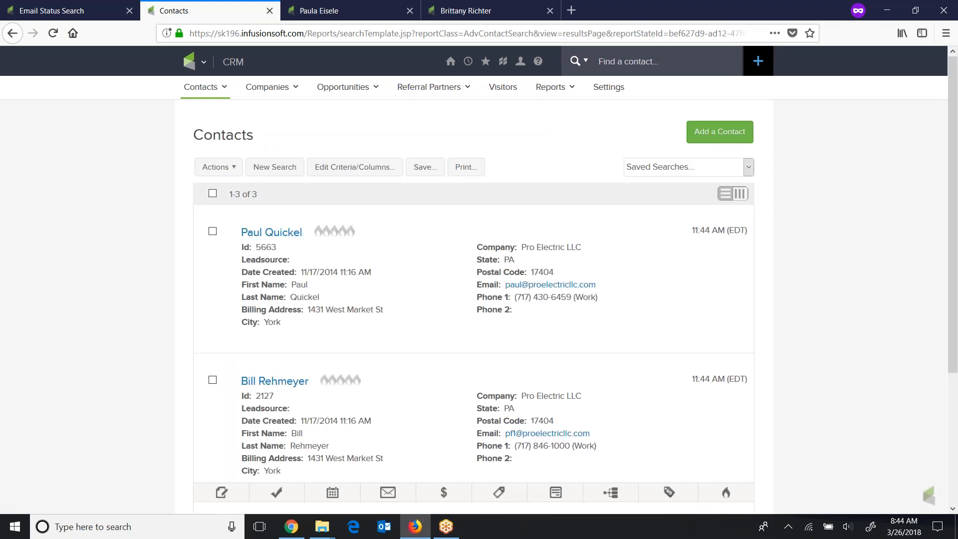
scroll(447, 262, down, 1)
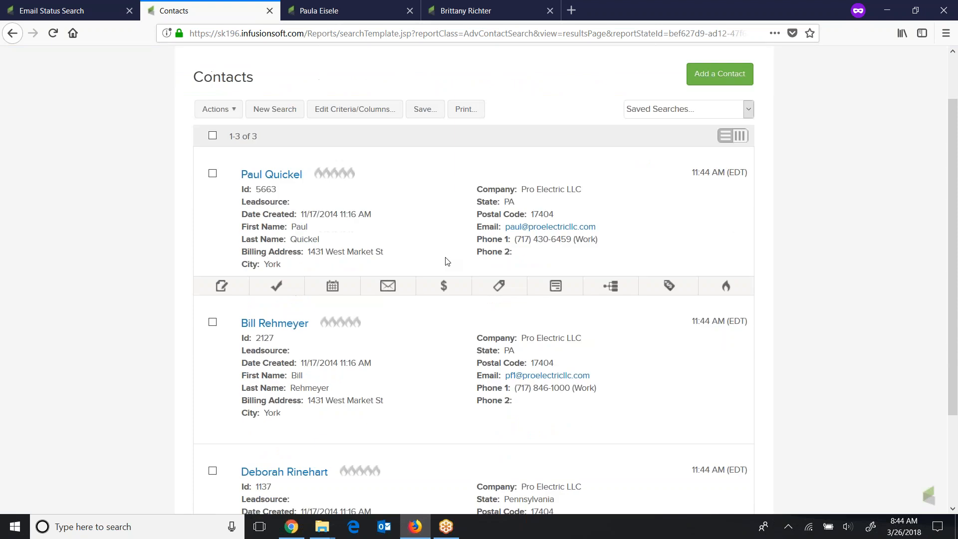
scroll(448, 261, down, 2)
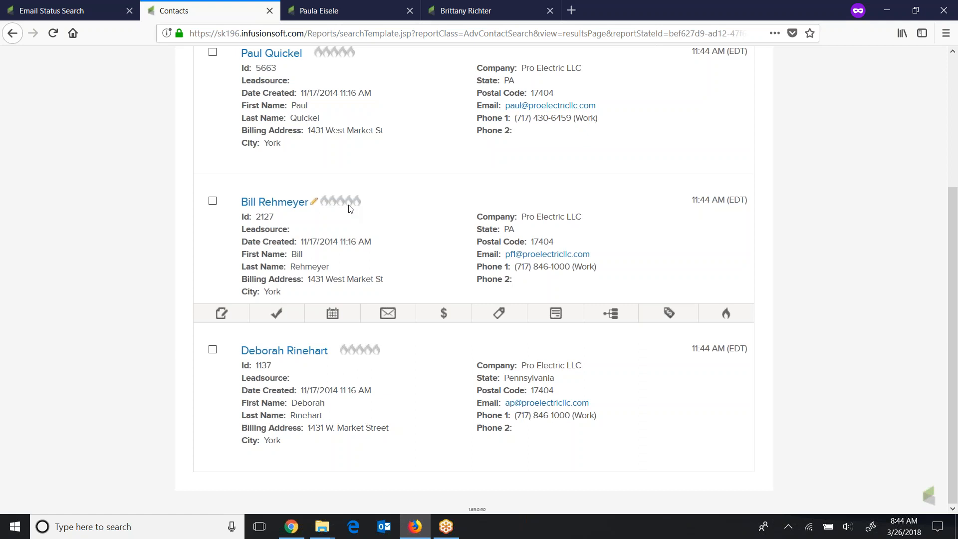
scroll(367, 145, up, 2)
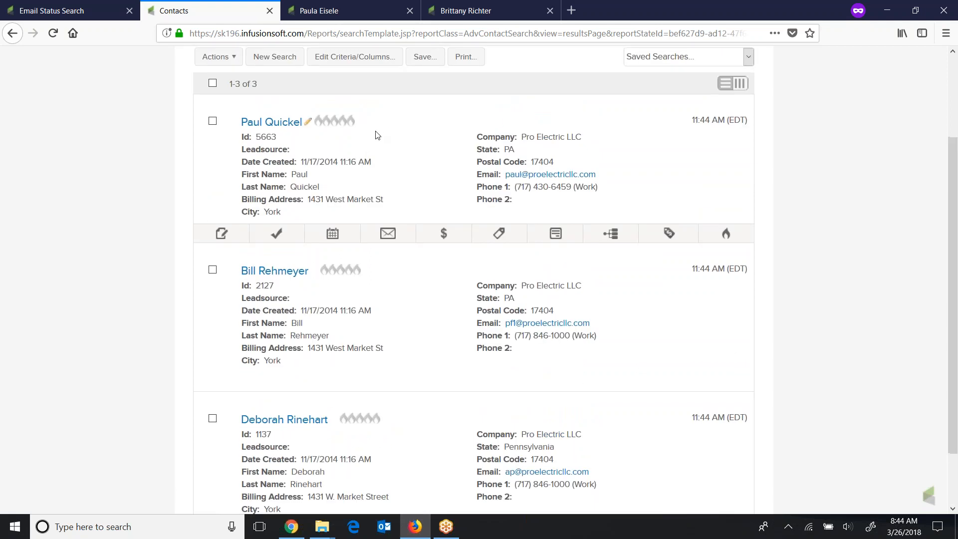
scroll(392, 159, down, 2)
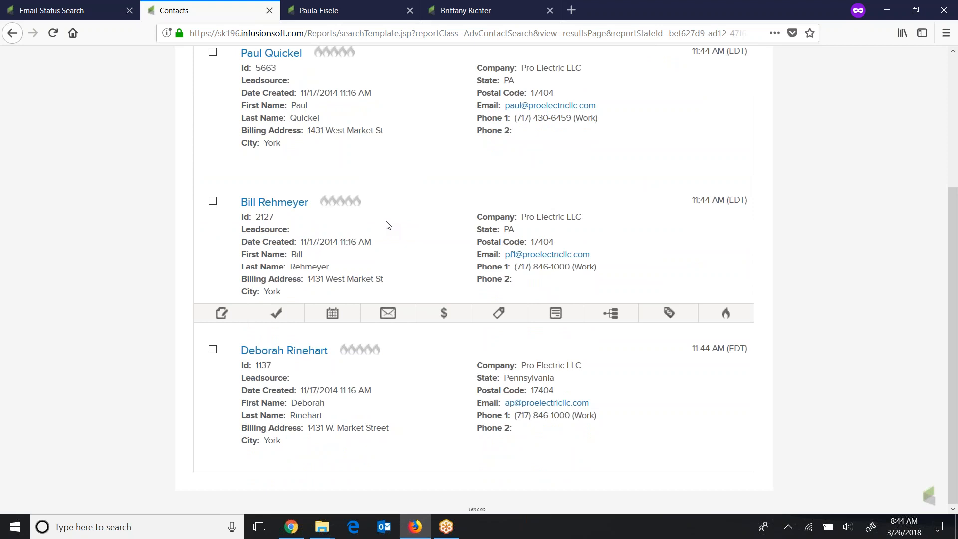
- Open the hard-bounced contact's record from the Pro Electric LLC search results and review its email status, tags, tasks and appointments
scroll(391, 221, up, 4)
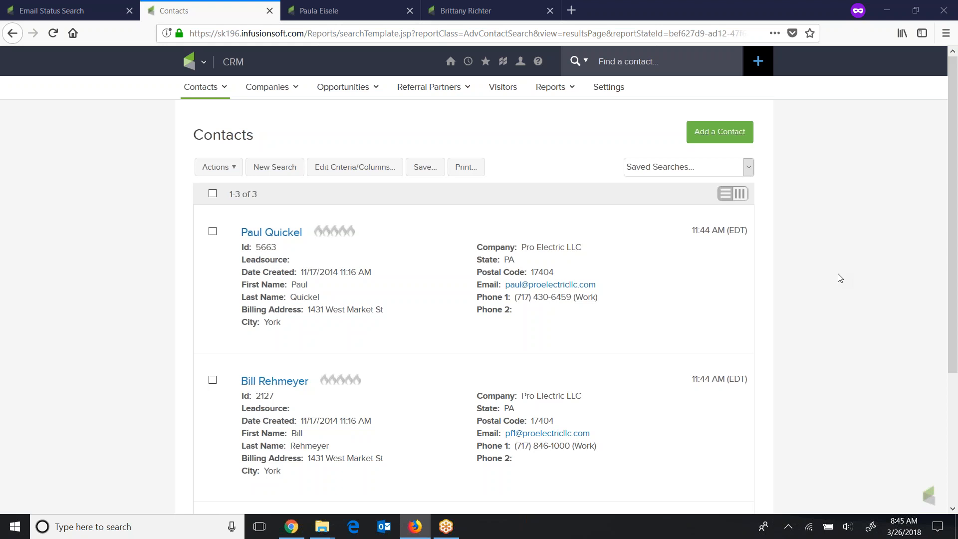
mouse_move(596, 309)
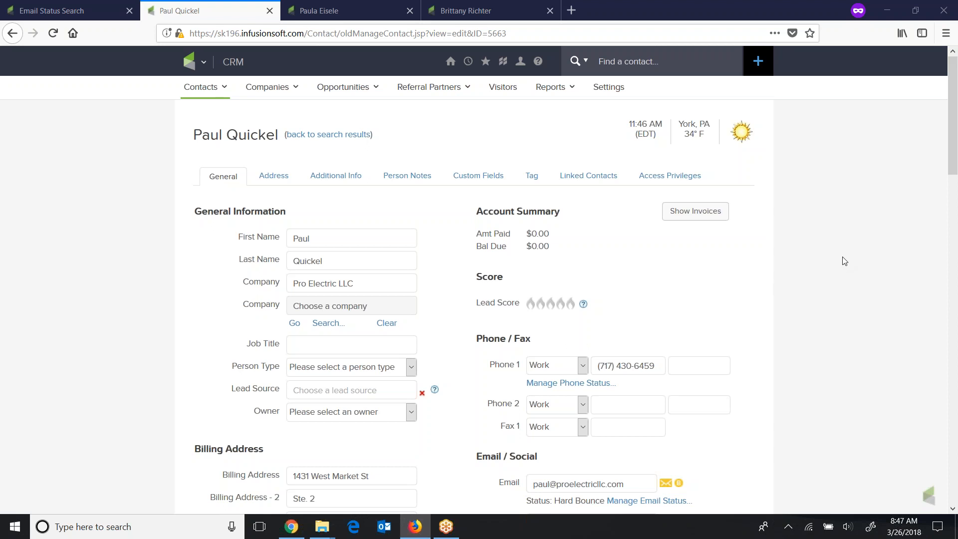
scroll(845, 261, down, 8)
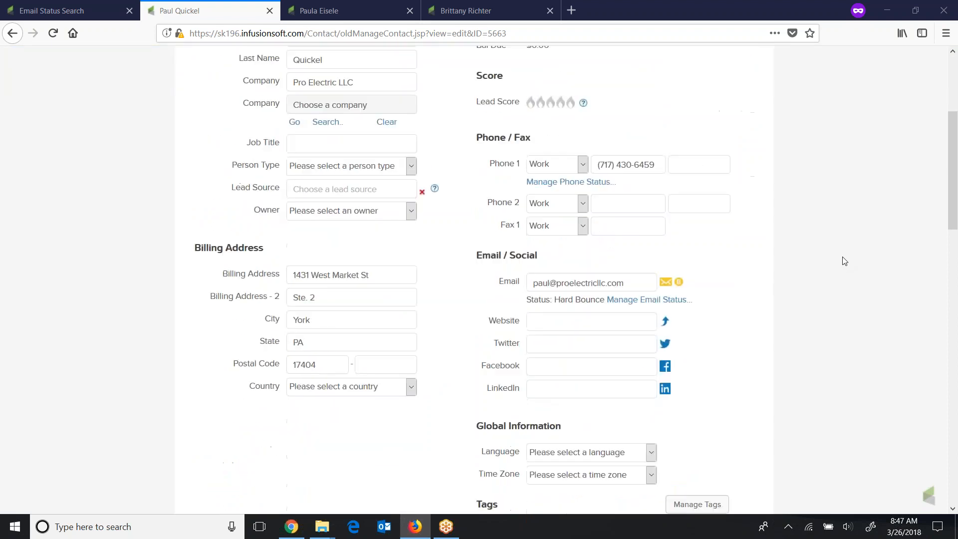
scroll(845, 261, down, 3)
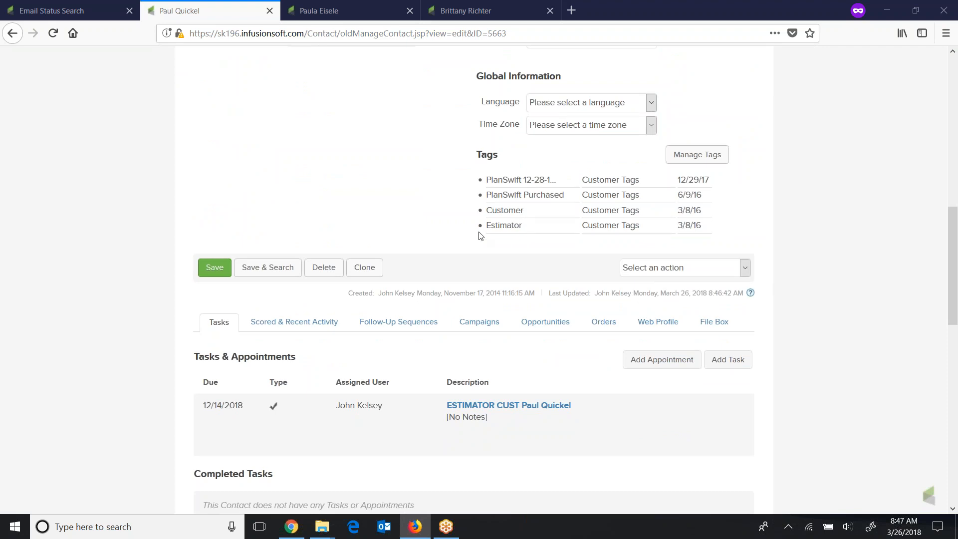
scroll(699, 157, down, 5)
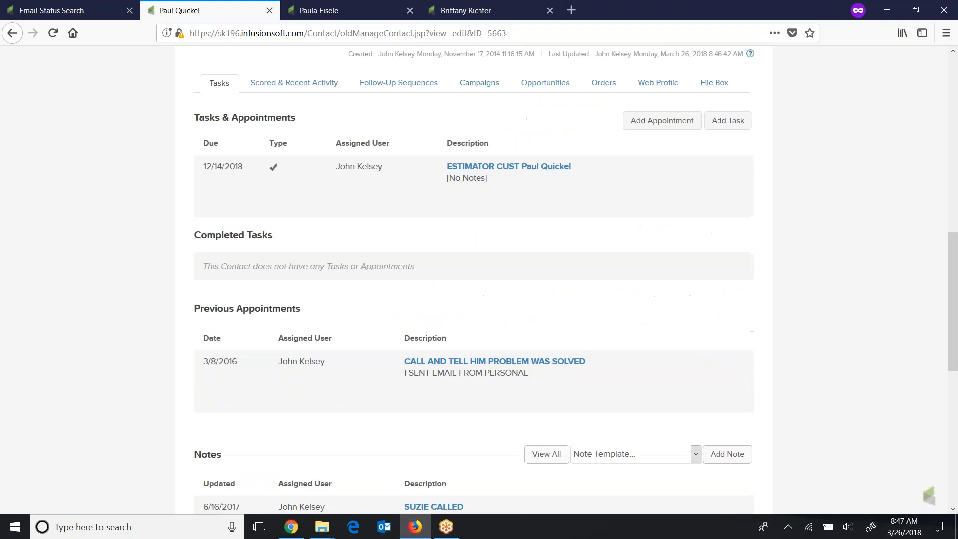
scroll(668, 256, up, 7)
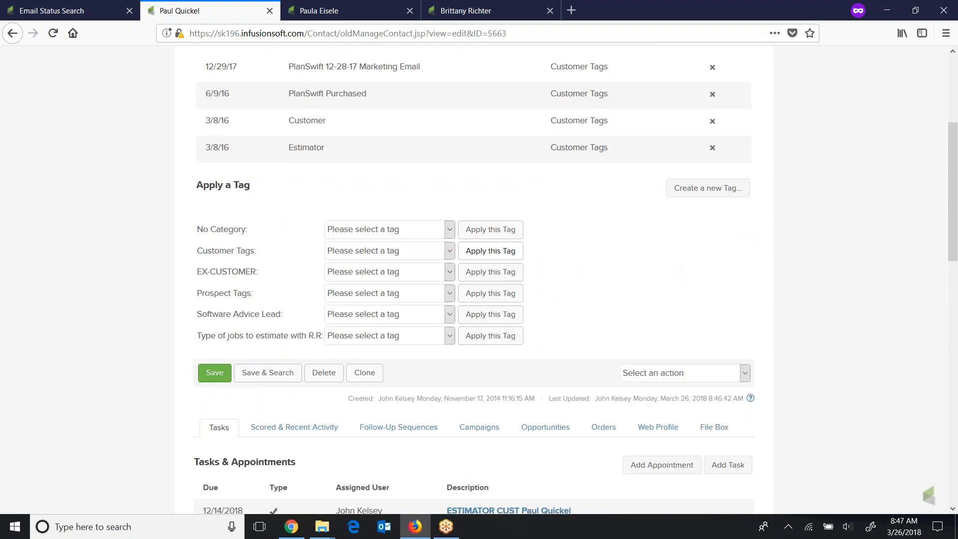
click(448, 252)
scroll(415, 318, down, 3)
scroll(414, 319, down, 4)
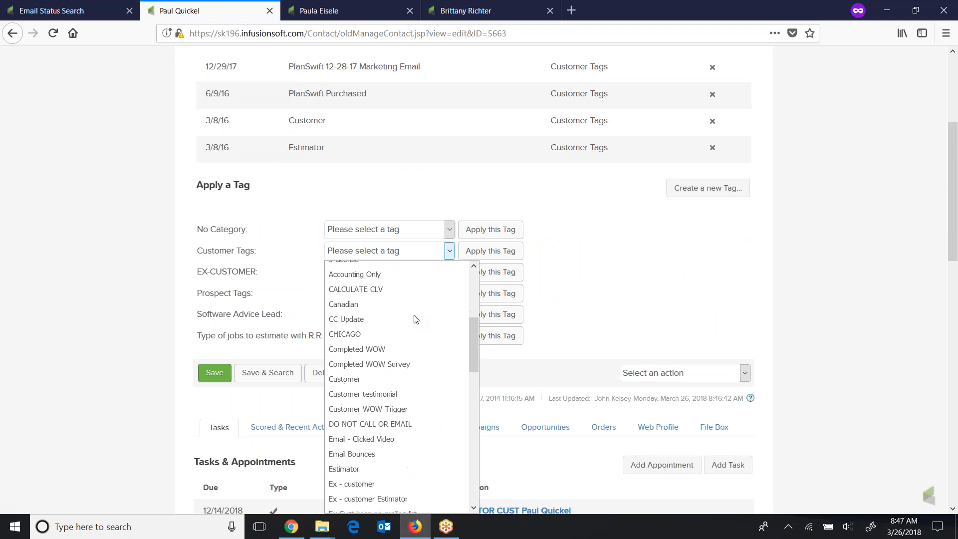
scroll(414, 318, down, 1)
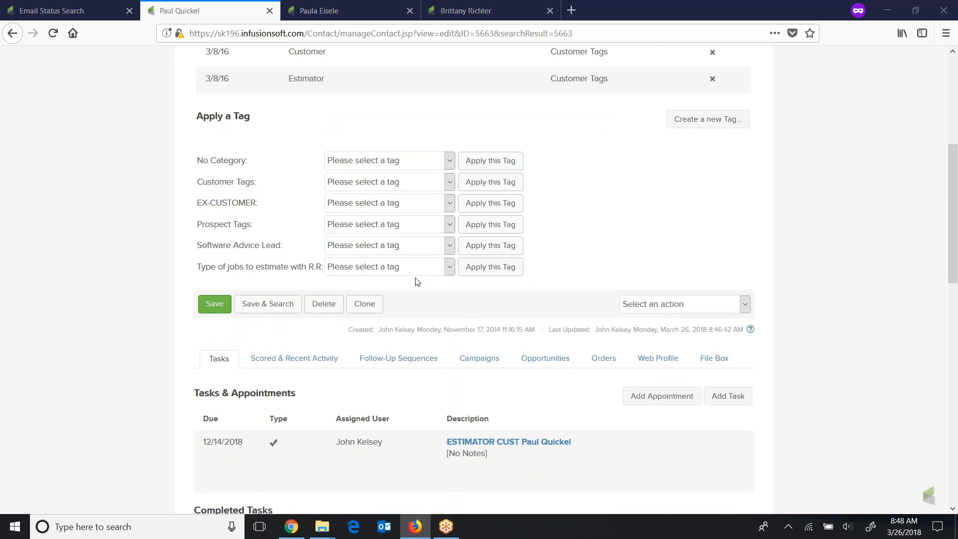
- Apply the Email Bounces customer tag to the Pro Electric LLC contact and check the contact's current tags
click(437, 187)
scroll(429, 301, down, 4)
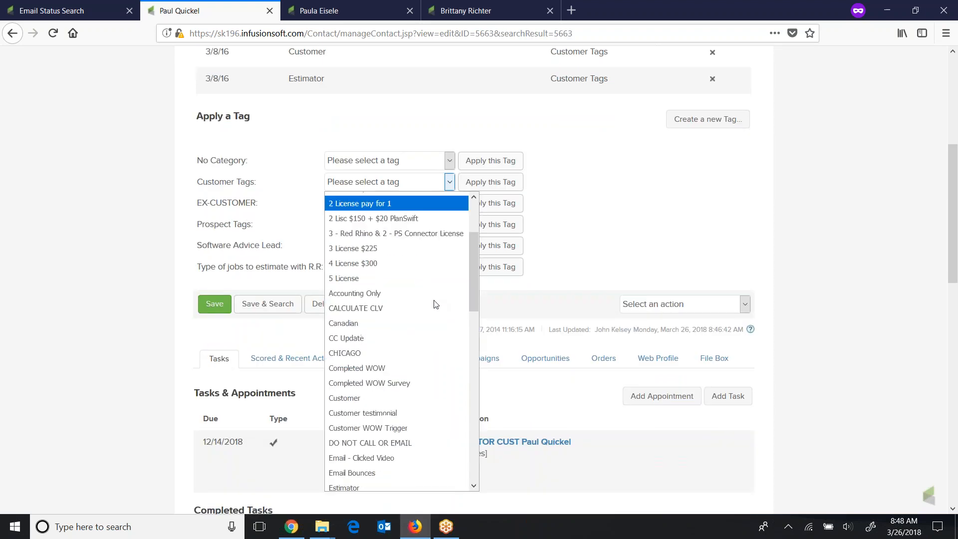
scroll(427, 307, down, 3)
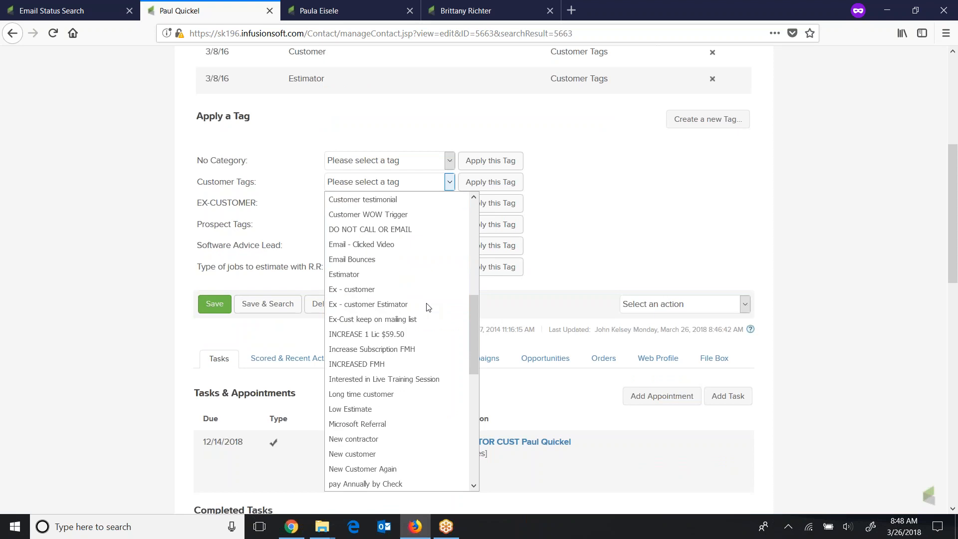
click(386, 260)
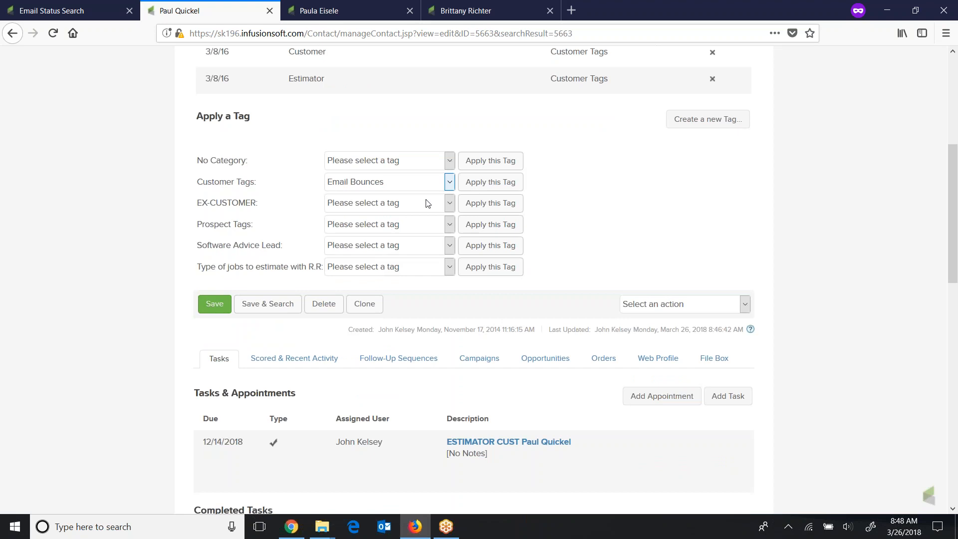
click(486, 185)
scroll(563, 236, up, 5)
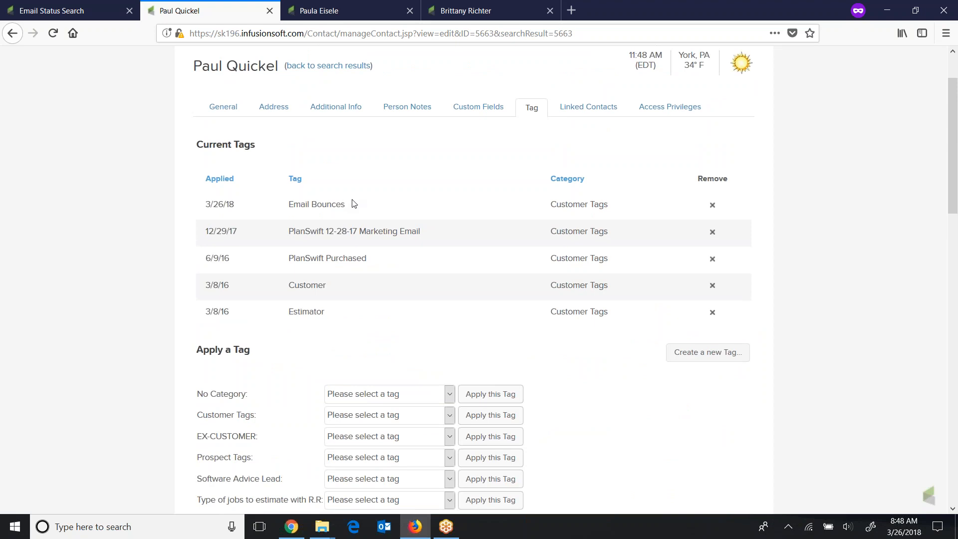
scroll(379, 214, up, 2)
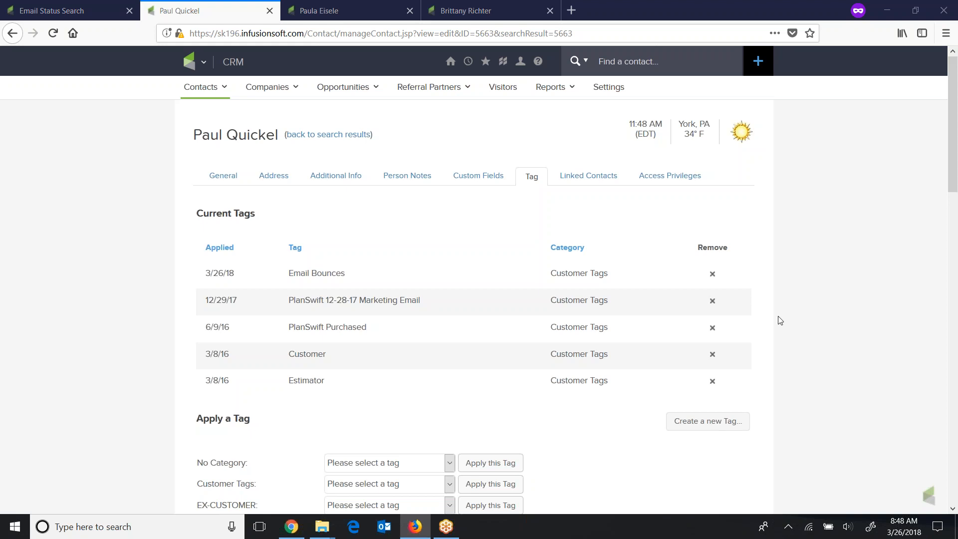
- Close the Pro Electric LLC contact's browser tab and switch to the Kalous Electric Inc contact's record
click(45, 13)
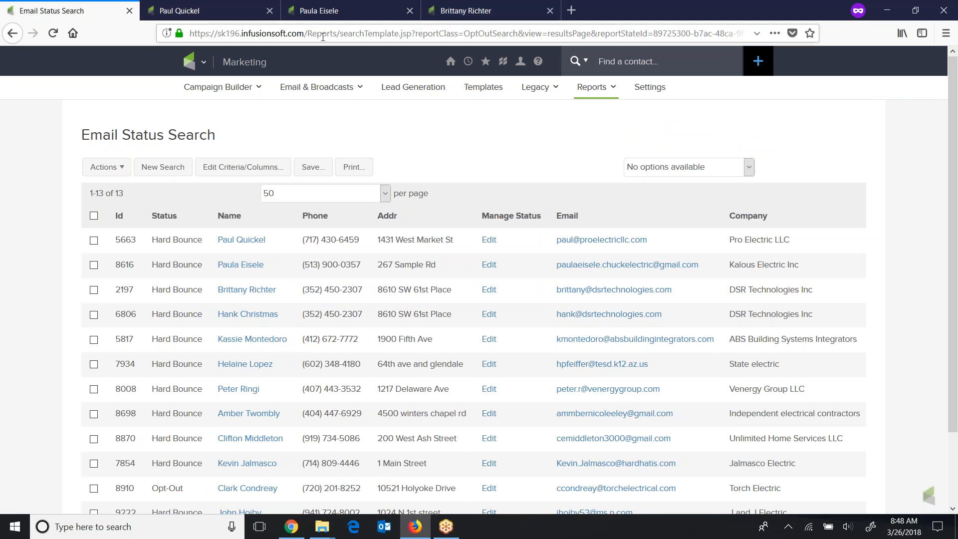
click(270, 10)
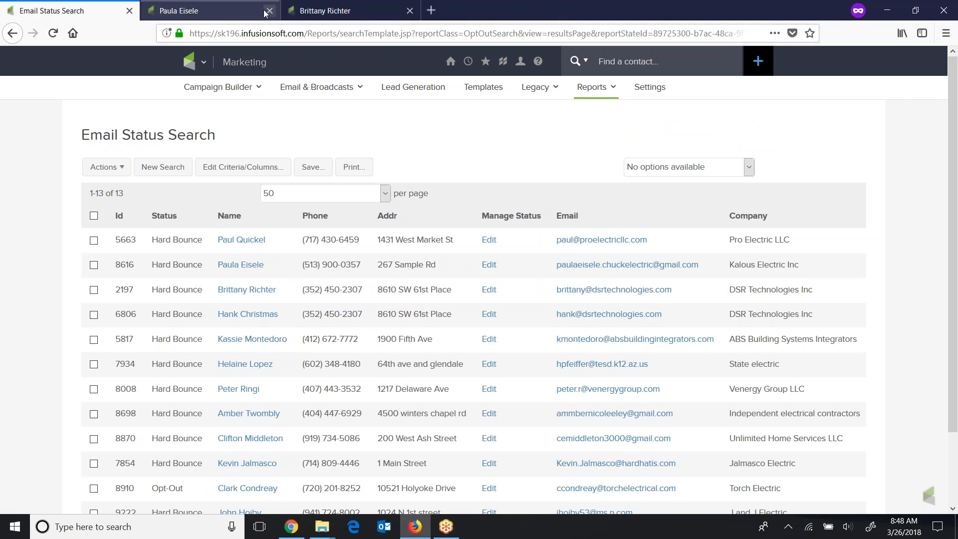
click(215, 11)
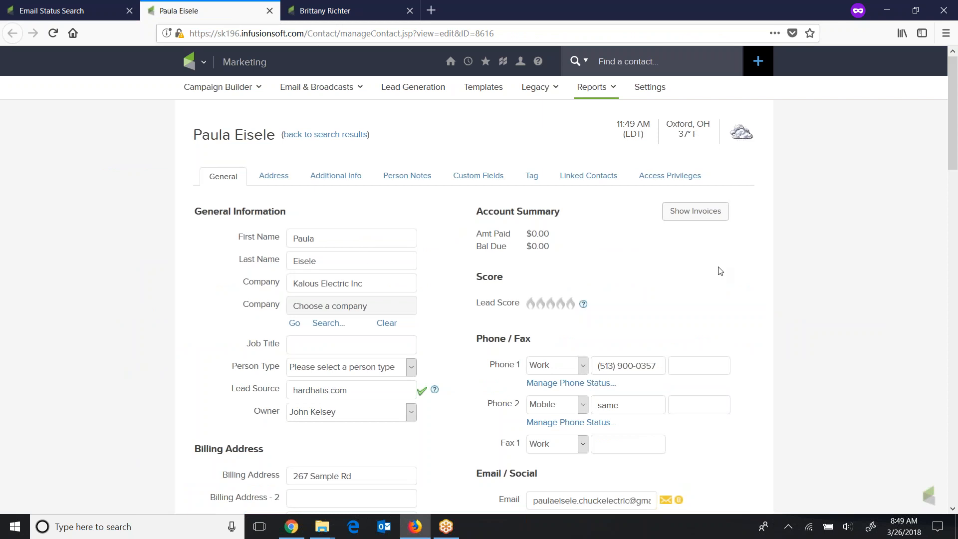
- Examine the Kalous Electric Inc contact's account summary, email status, tags and tasks
double_click(551, 239)
click(803, 250)
scroll(803, 250, down, 10)
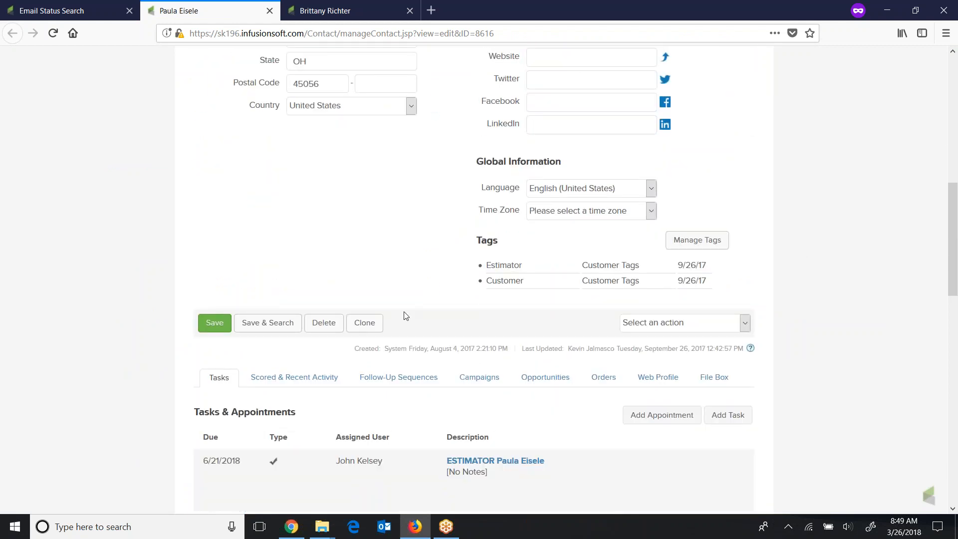
scroll(396, 302, up, 8)
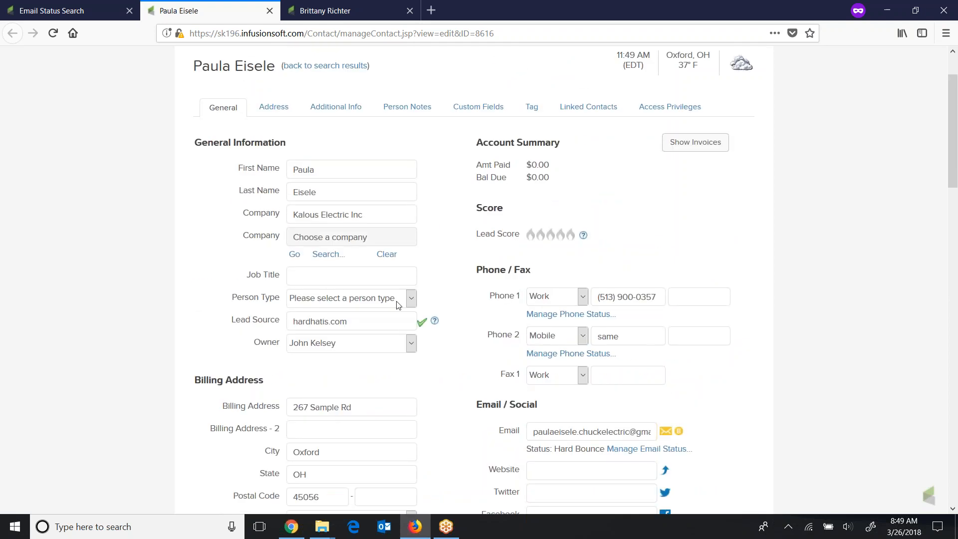
drag(554, 171, 527, 165)
click(551, 168)
scroll(870, 215, down, 4)
scroll(869, 215, down, 3)
scroll(867, 214, up, 3)
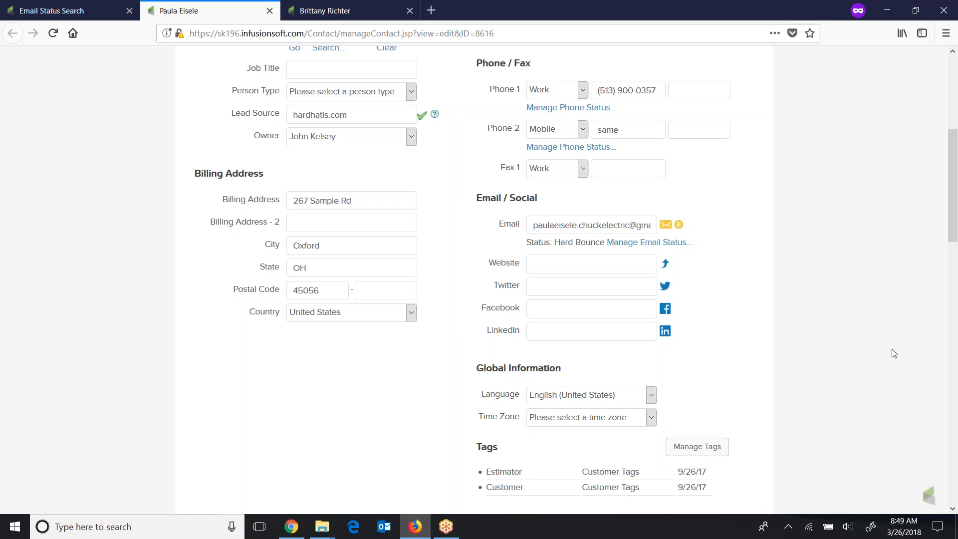
scroll(778, 352, down, 2)
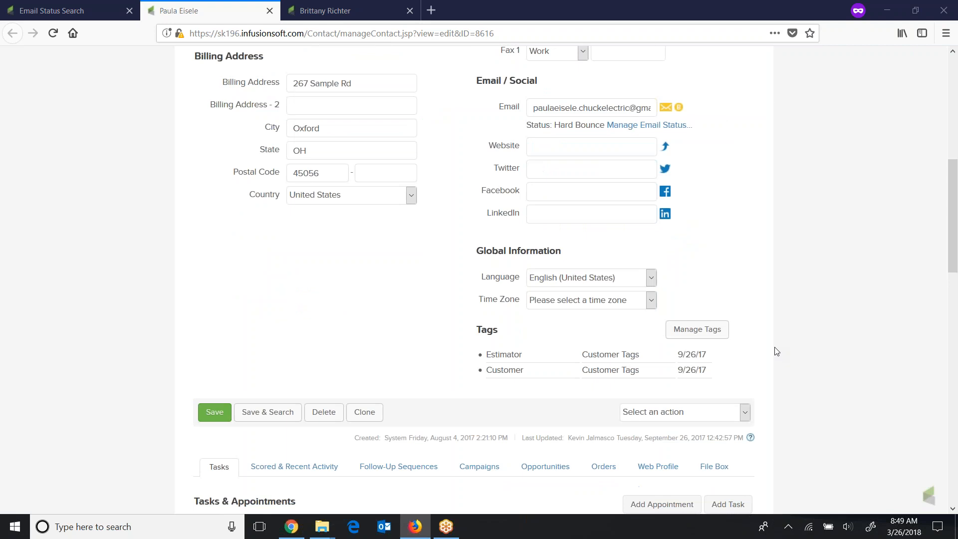
scroll(698, 254, down, 5)
scroll(714, 284, up, 6)
click(381, 338)
scroll(398, 231, down, 3)
scroll(398, 231, down, 3)
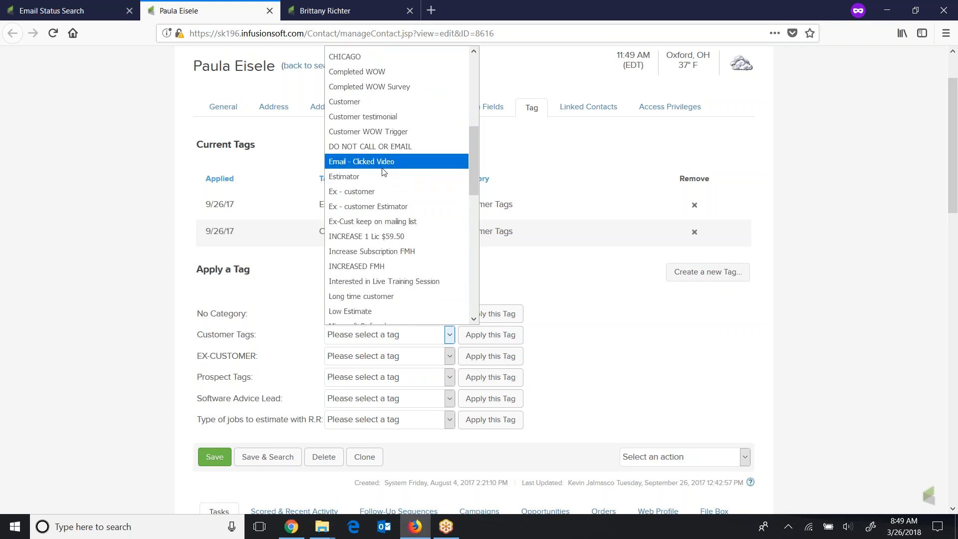
click(822, 258)
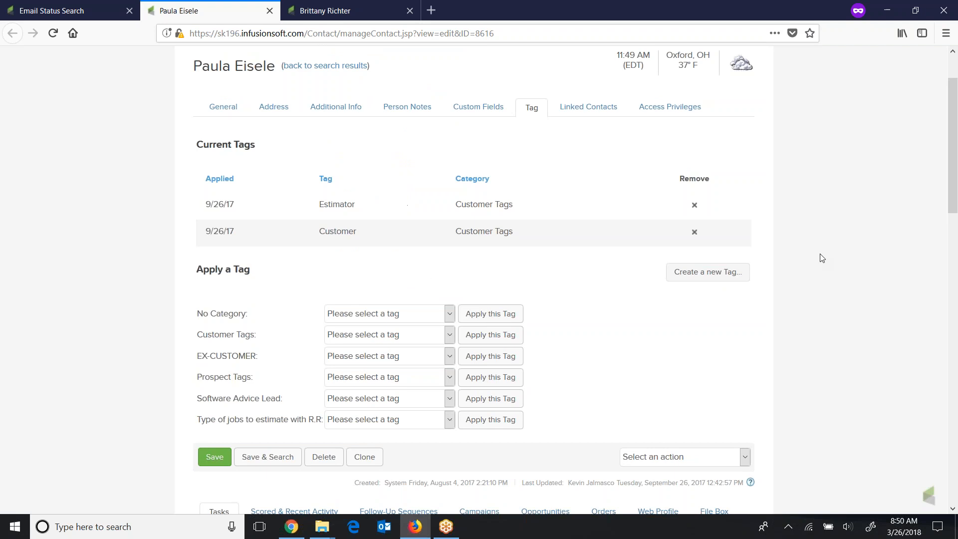
- Apply the Email Bounces customer tag to the Kalous Electric Inc contact
scroll(822, 258, down, 1)
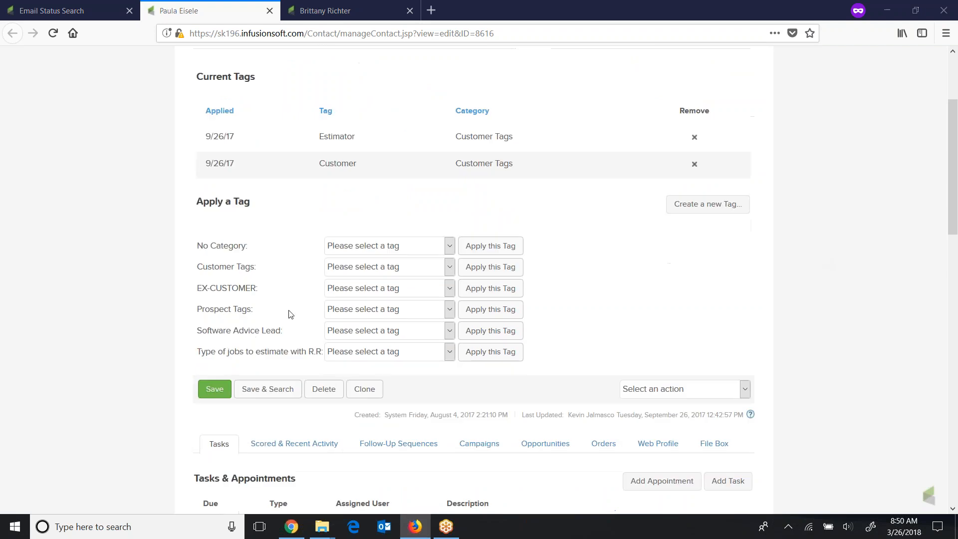
click(360, 268)
scroll(400, 349, down, 8)
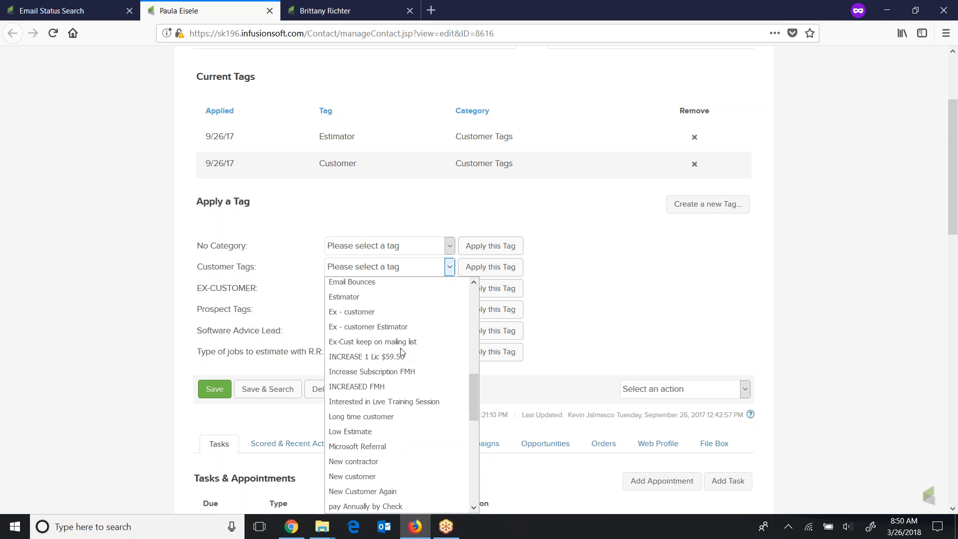
scroll(400, 350, up, 1)
scroll(399, 349, up, 1)
click(379, 344)
click(477, 270)
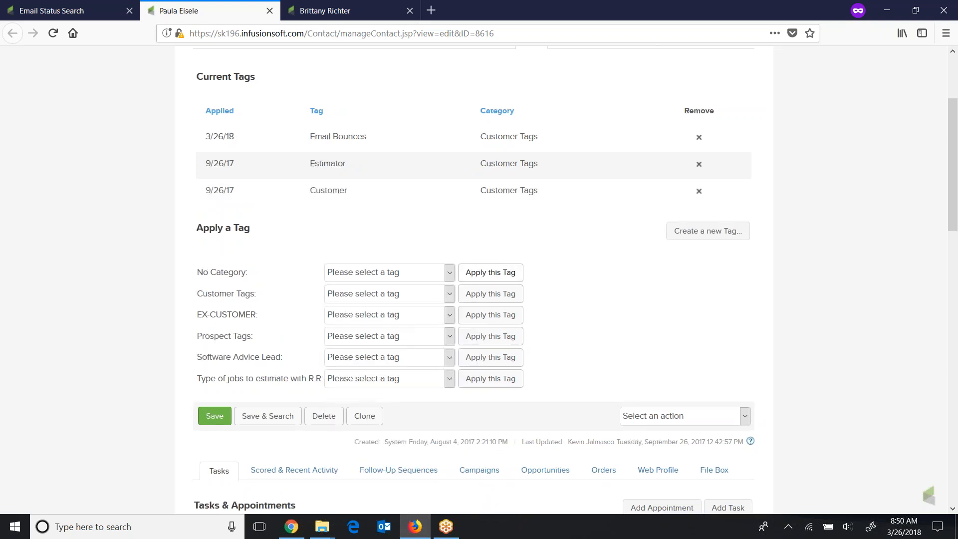
- Save the Kalous Electric Inc contact's record and review its email status, tags and tasks
click(222, 418)
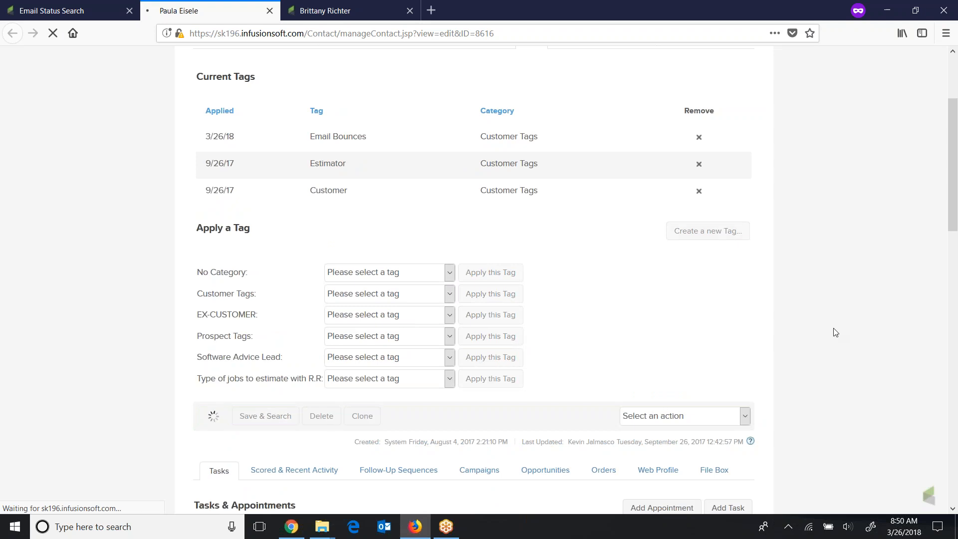
scroll(840, 333, down, 10)
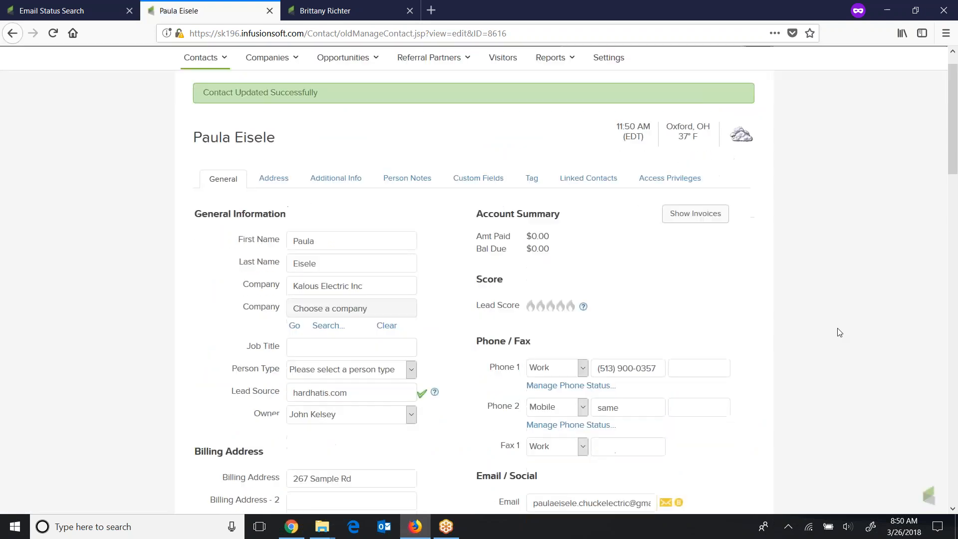
scroll(840, 332, up, 4)
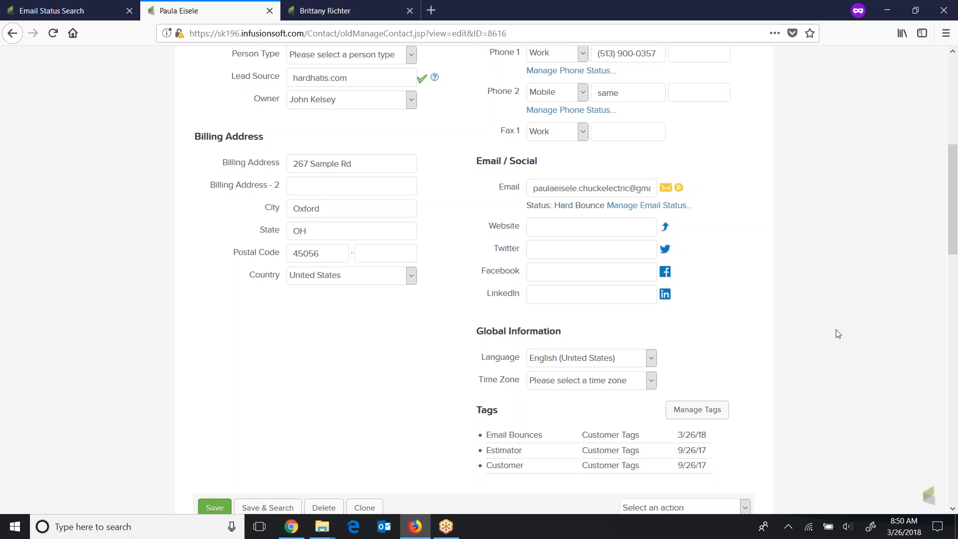
scroll(838, 334, down, 1)
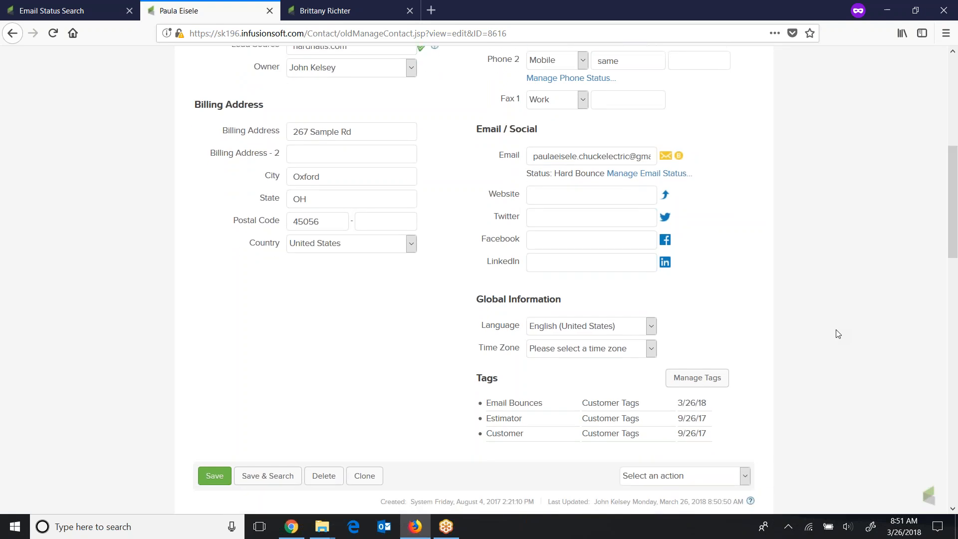
scroll(838, 334, down, 3)
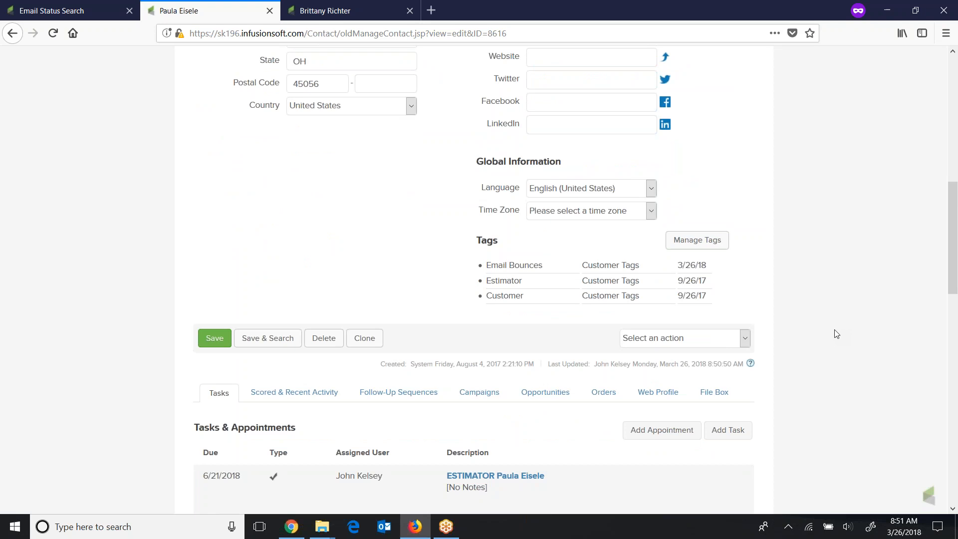
scroll(837, 334, up, 10)
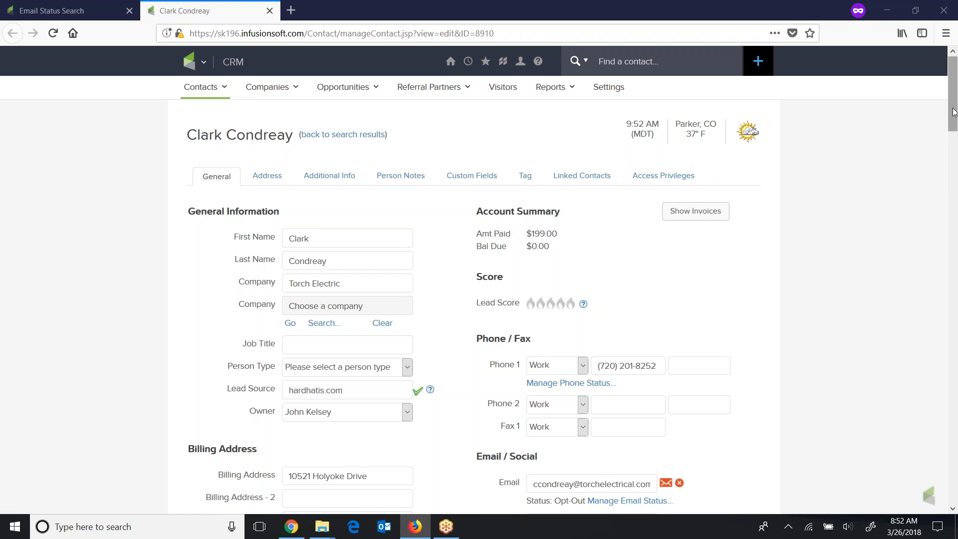
- Examine the opted-out Torch Electric contact's record, including the account summary, email status and tags
drag(953, 111, 954, 155)
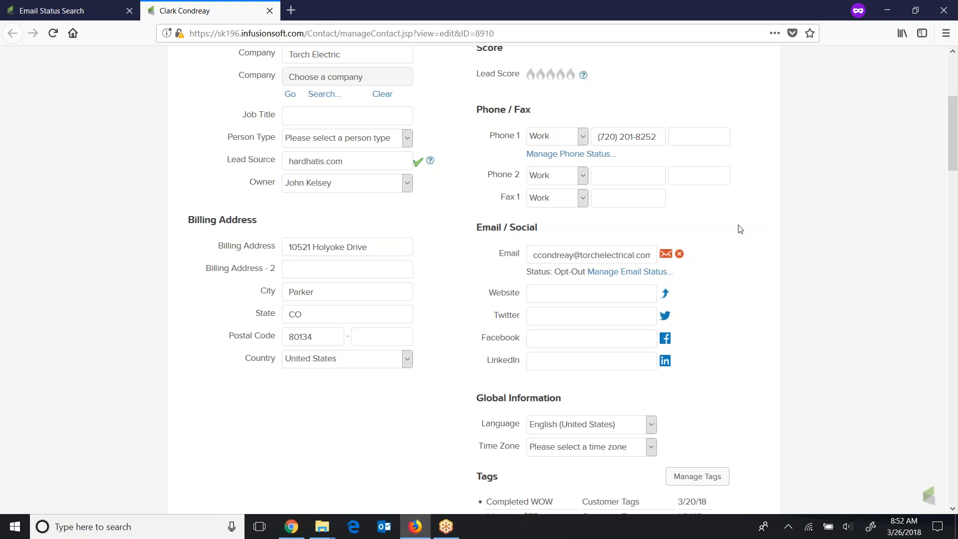
drag(954, 147, 955, 169)
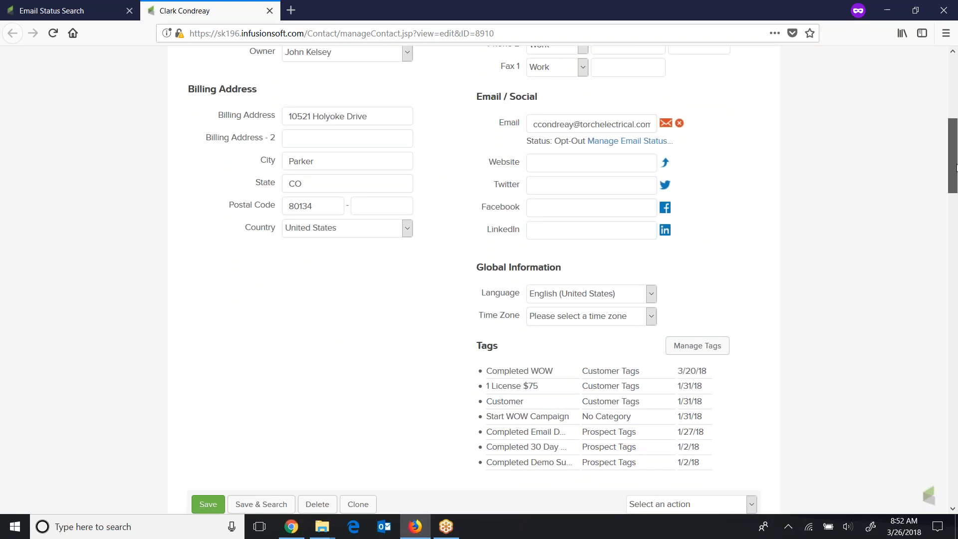
drag(956, 168, 956, 123)
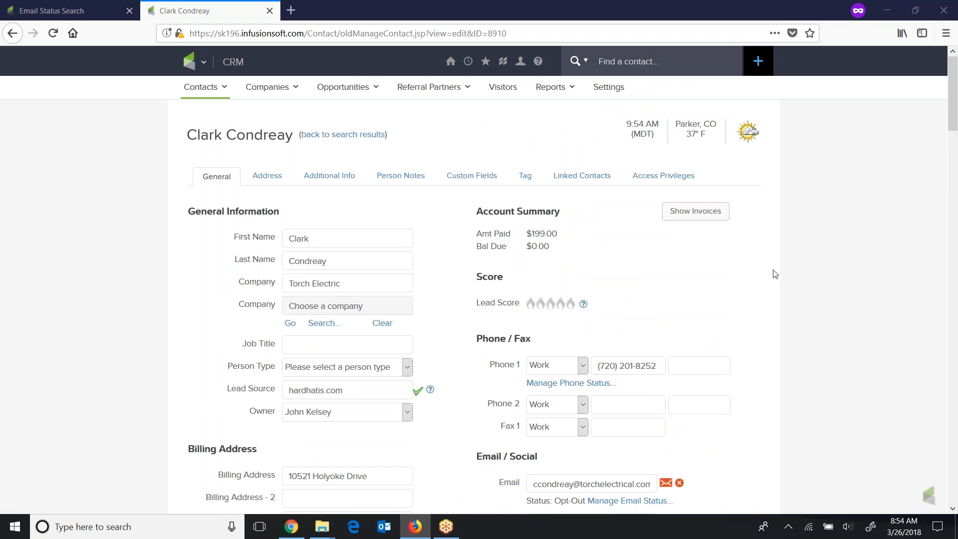
scroll(773, 274, down, 5)
scroll(774, 274, up, 1)
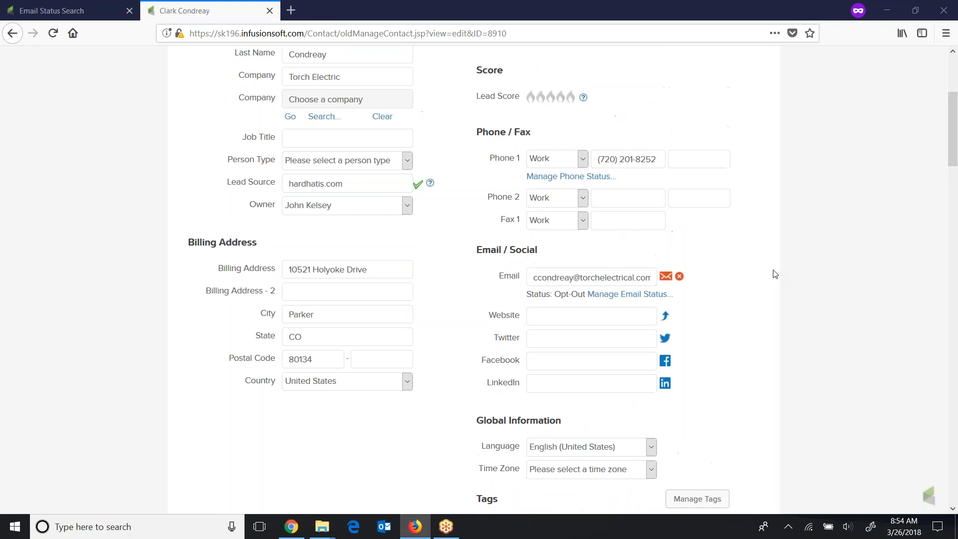
- Review the Torch Electric contact's opt-out email status, customer tags, account summary and tasks once more
scroll(775, 274, up, 4)
scroll(775, 274, down, 10)
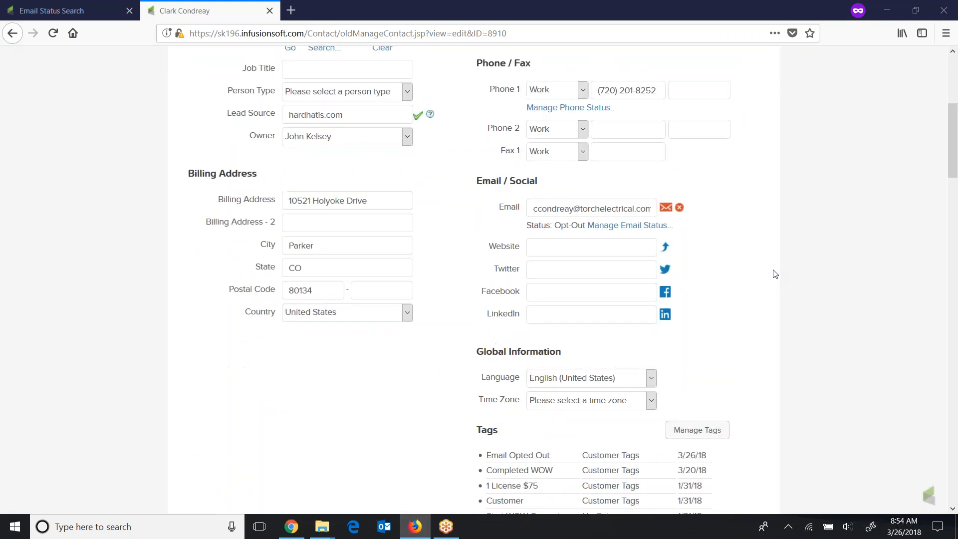
scroll(776, 274, down, 1)
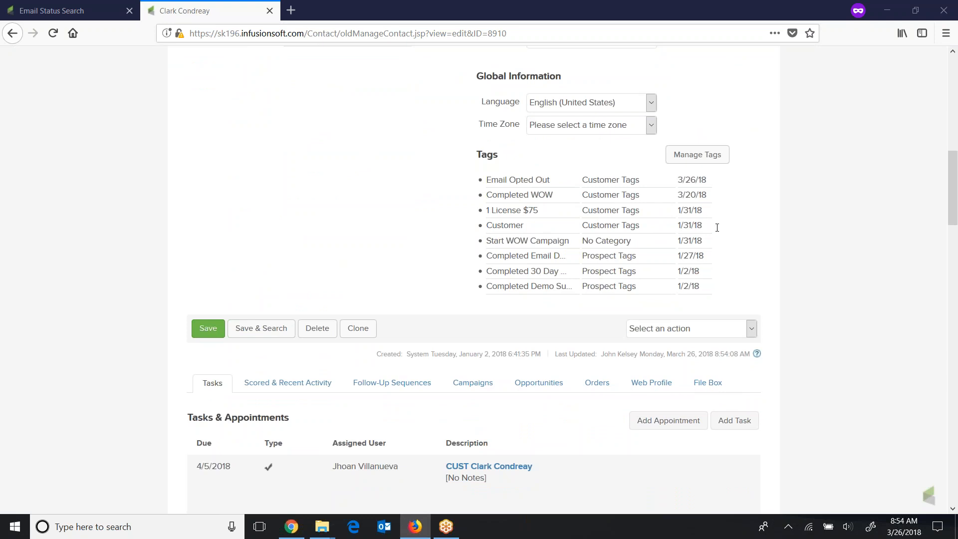
scroll(868, 263, up, 5)
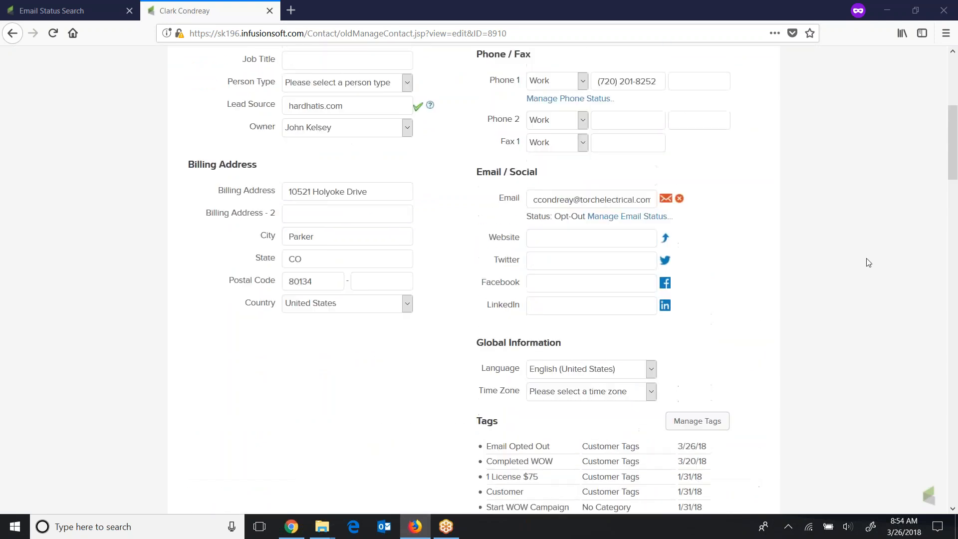
scroll(869, 262, up, 4)
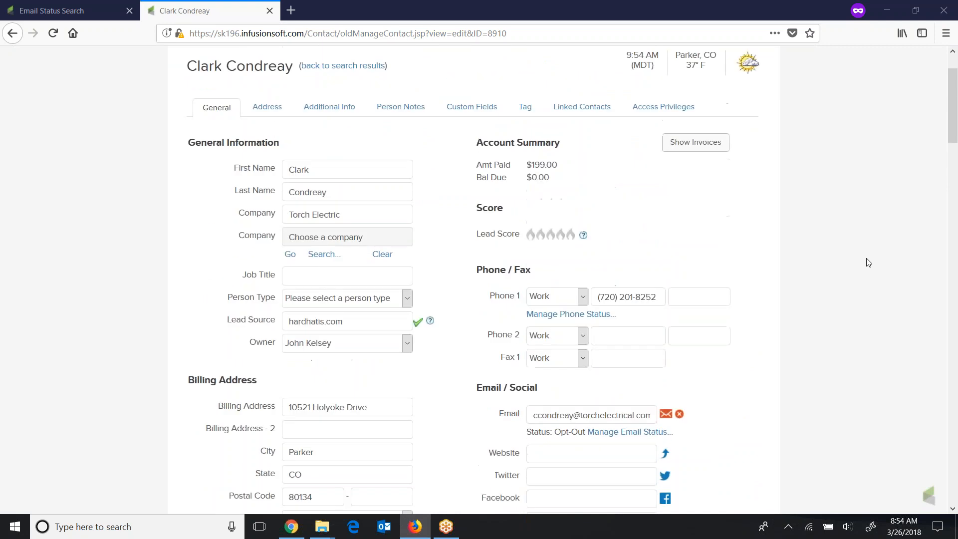
scroll(868, 262, down, 4)
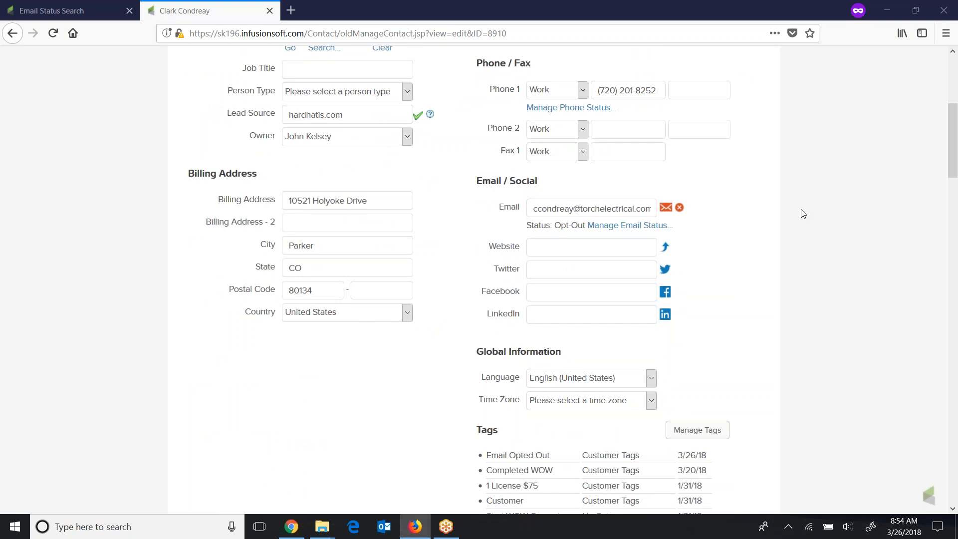
scroll(803, 212, down, 1)
scroll(825, 206, down, 3)
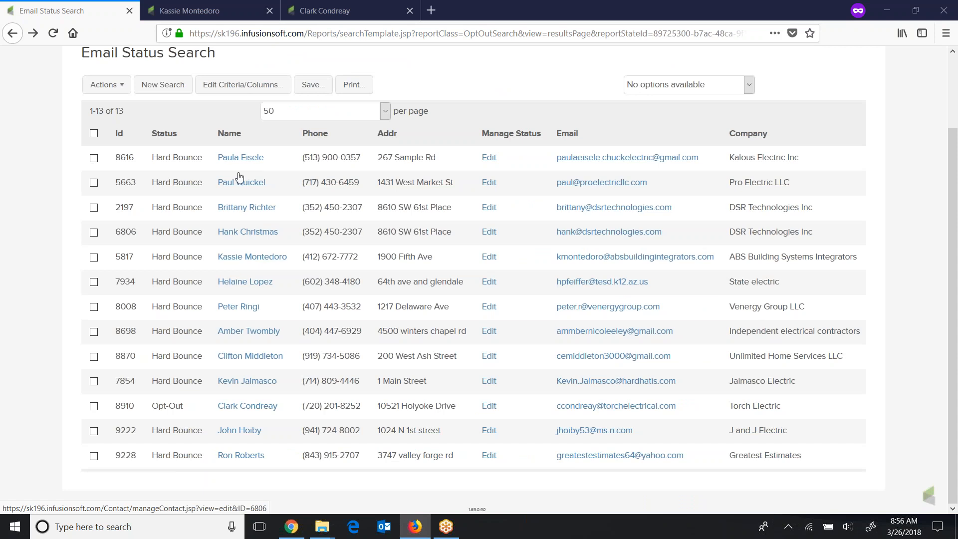
- Review the hard-bounced ABS Building Systems Integrators contact's account summary, email status, tags and tasks, and delete the contact
click(215, 13)
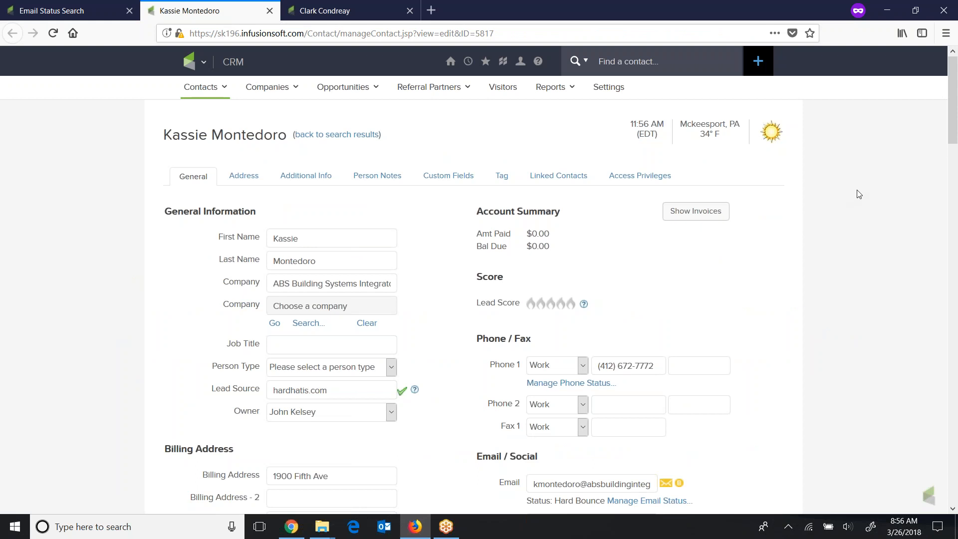
scroll(859, 194, down, 7)
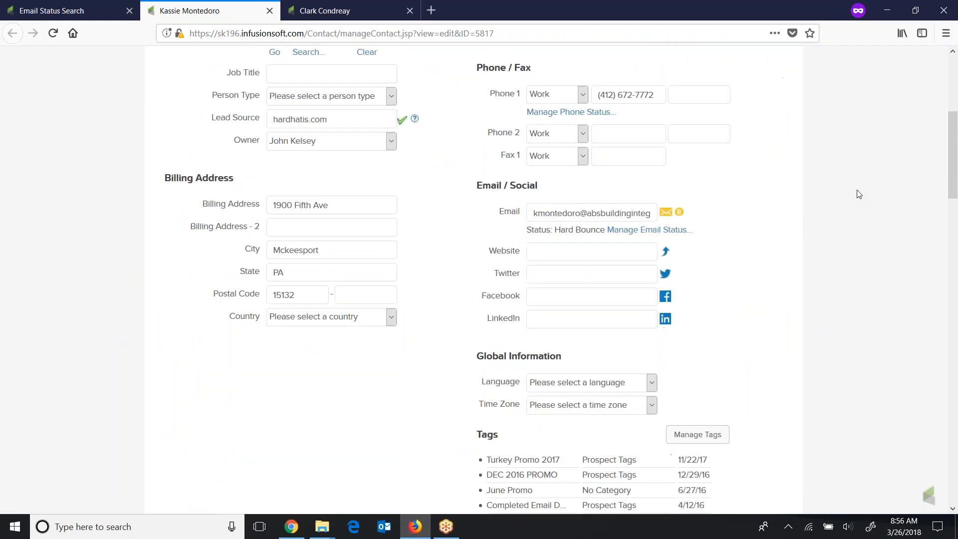
scroll(859, 194, down, 4)
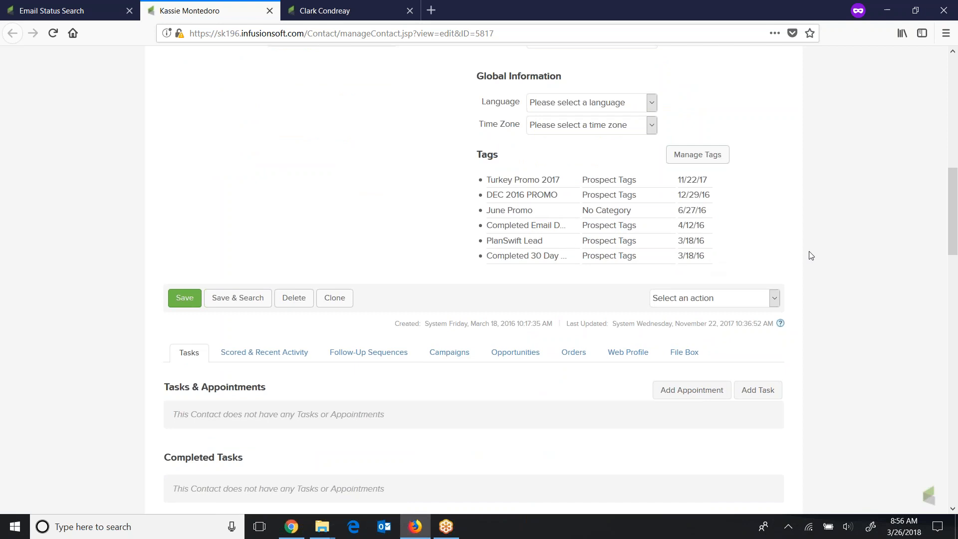
scroll(834, 266, up, 10)
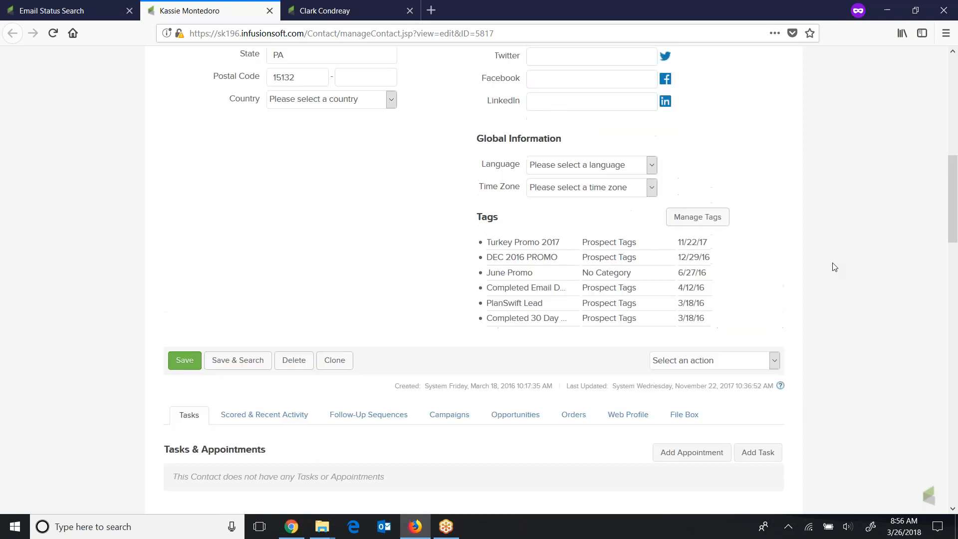
scroll(834, 267, up, 1)
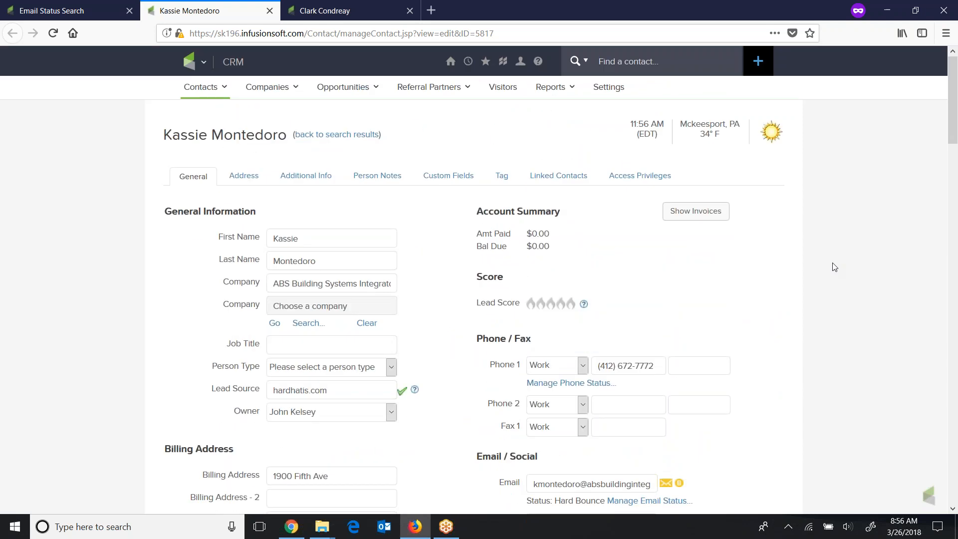
scroll(836, 265, down, 7)
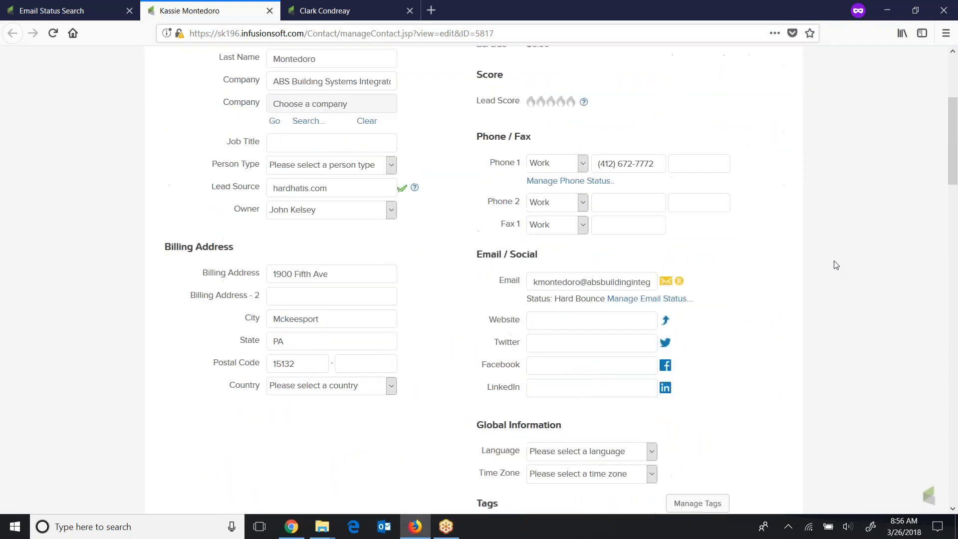
scroll(835, 265, down, 5)
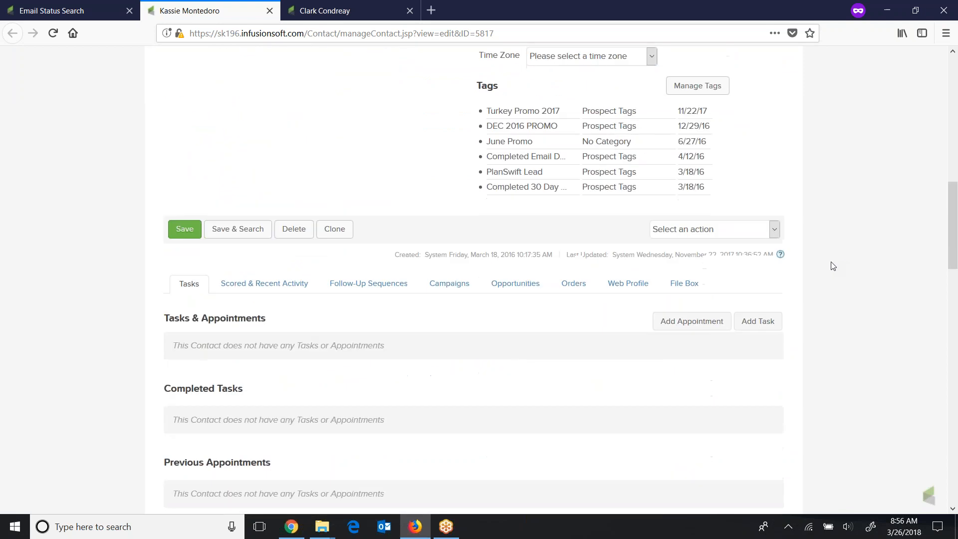
scroll(834, 265, up, 12)
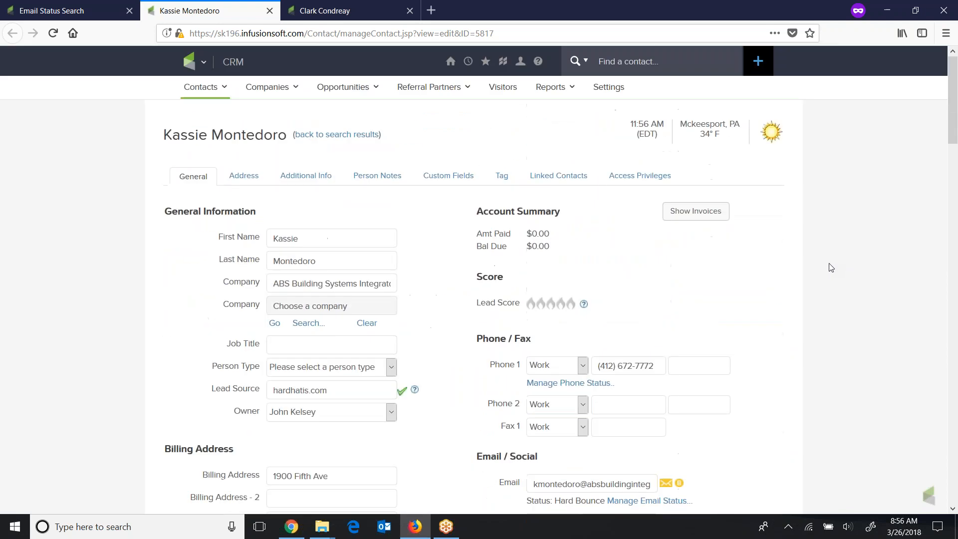
scroll(831, 268, down, 13)
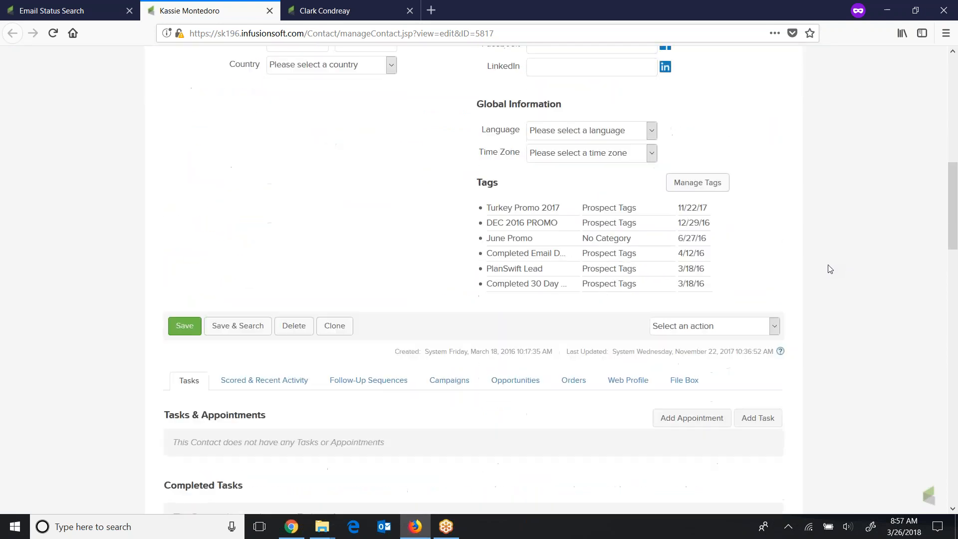
click(293, 164)
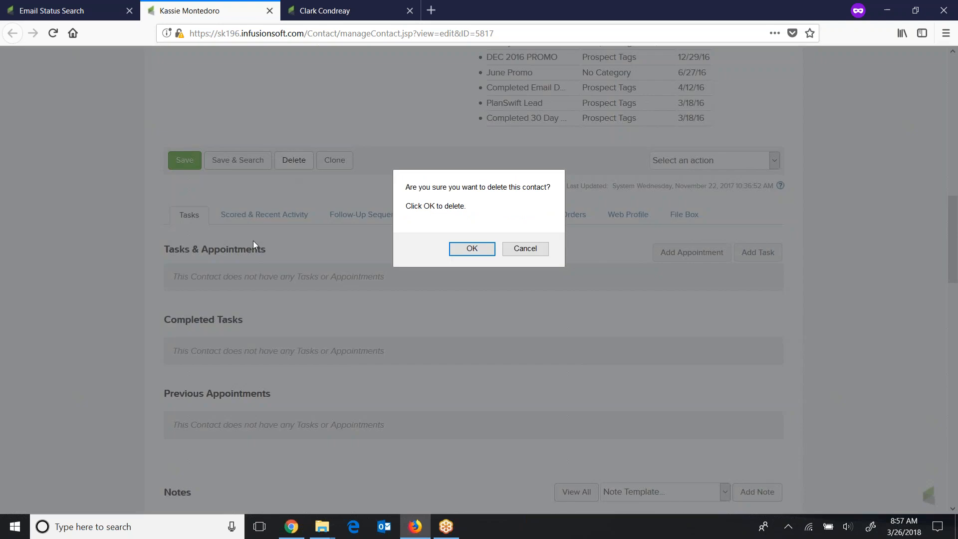
click(485, 249)
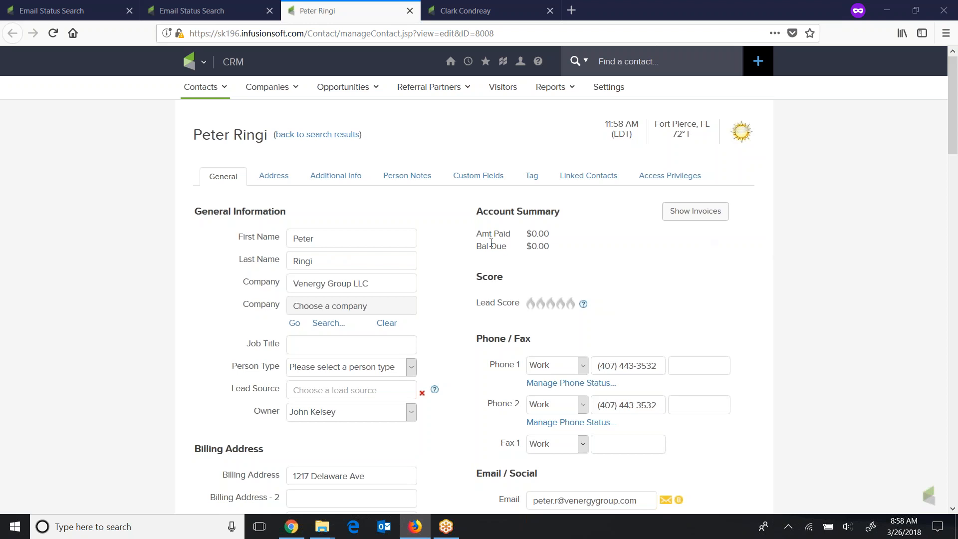
- Check the hard-bounced Venergy Group LLC contact's email status, tags and tasks, and delete the contact
scroll(879, 240, down, 1)
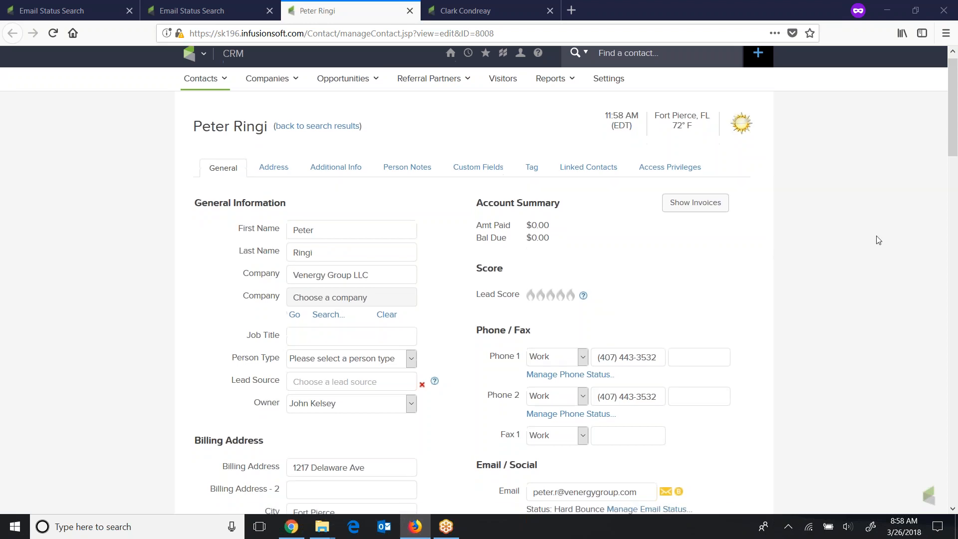
scroll(879, 241, down, 5)
scroll(879, 240, down, 5)
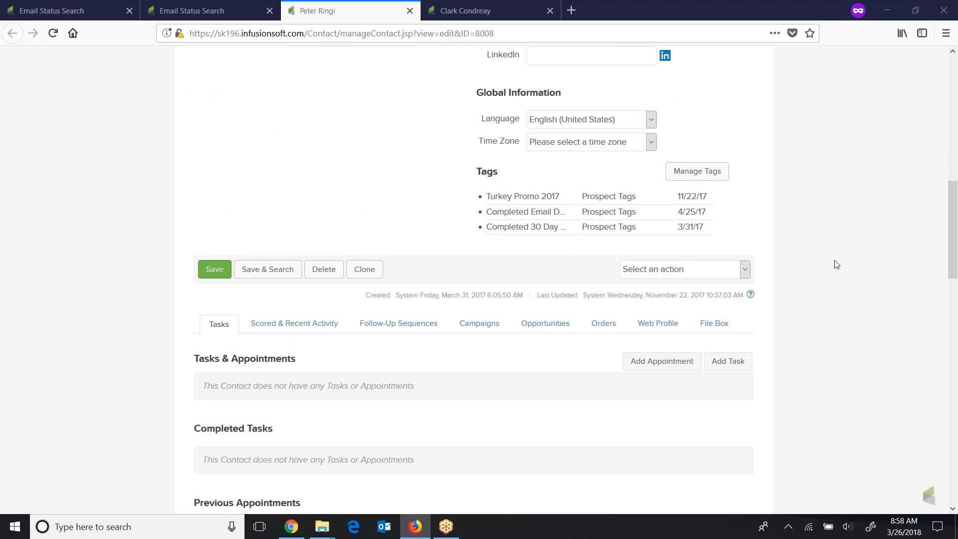
scroll(836, 264, up, 6)
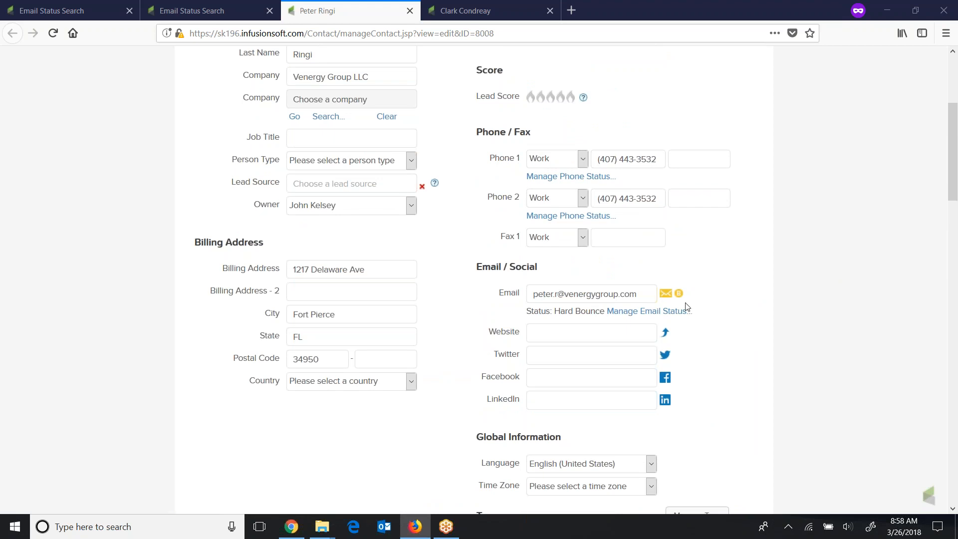
scroll(789, 291, down, 8)
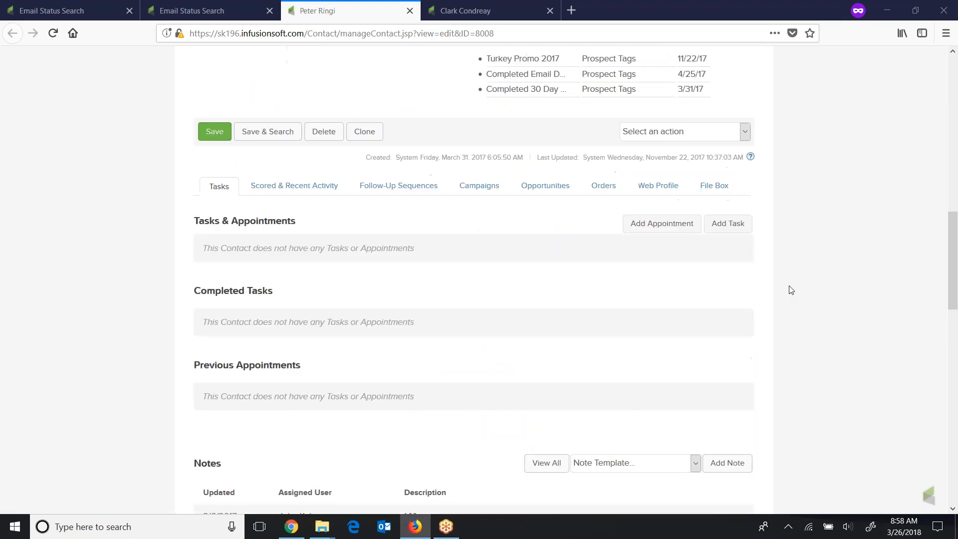
click(325, 136)
click(460, 249)
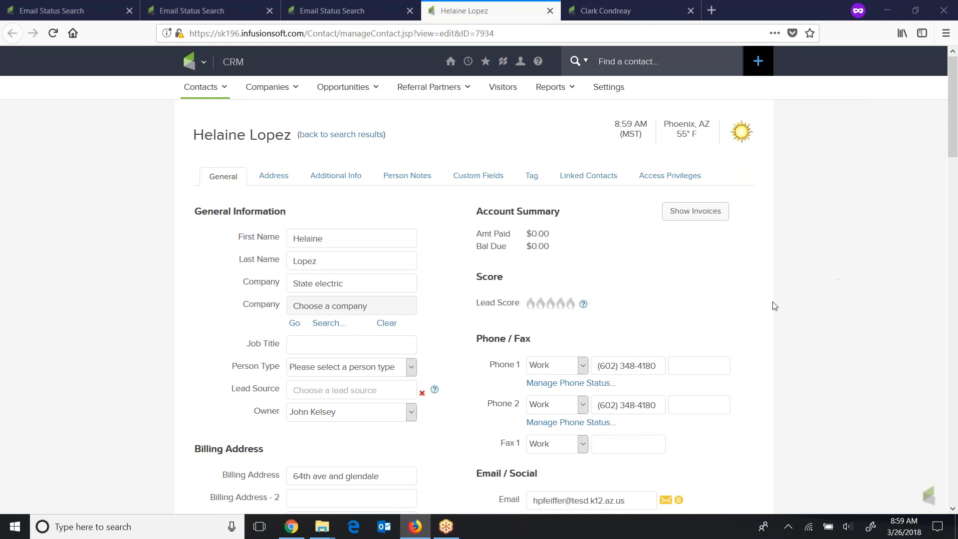
- Check the hard-bounced State electric contact's account summary, email status and tags, and delete the contact
scroll(807, 364, down, 5)
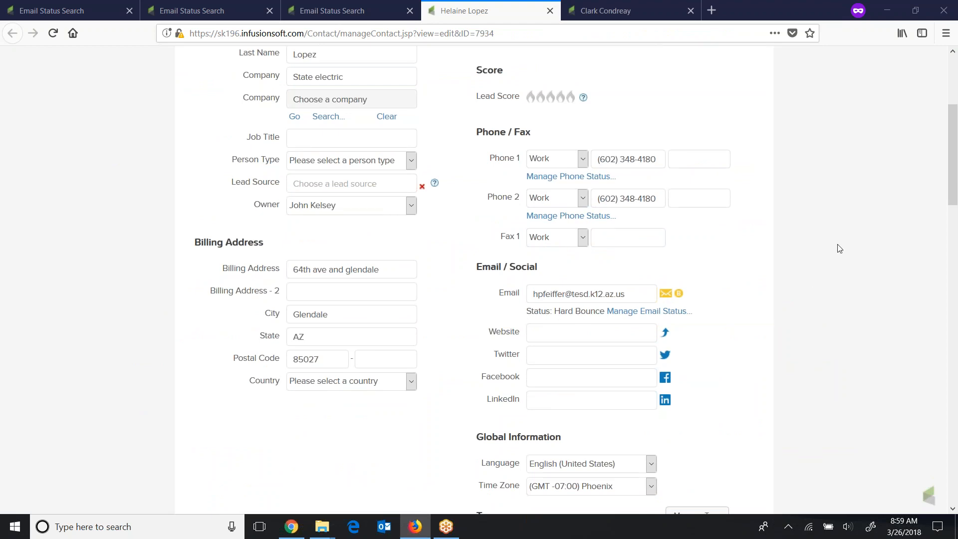
scroll(840, 245, down, 1)
scroll(840, 245, down, 5)
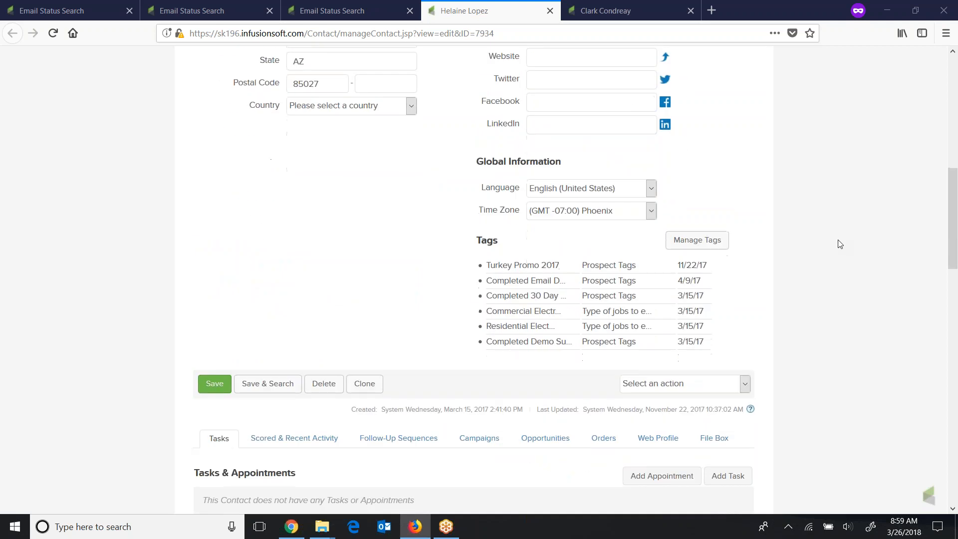
scroll(854, 240, down, 1)
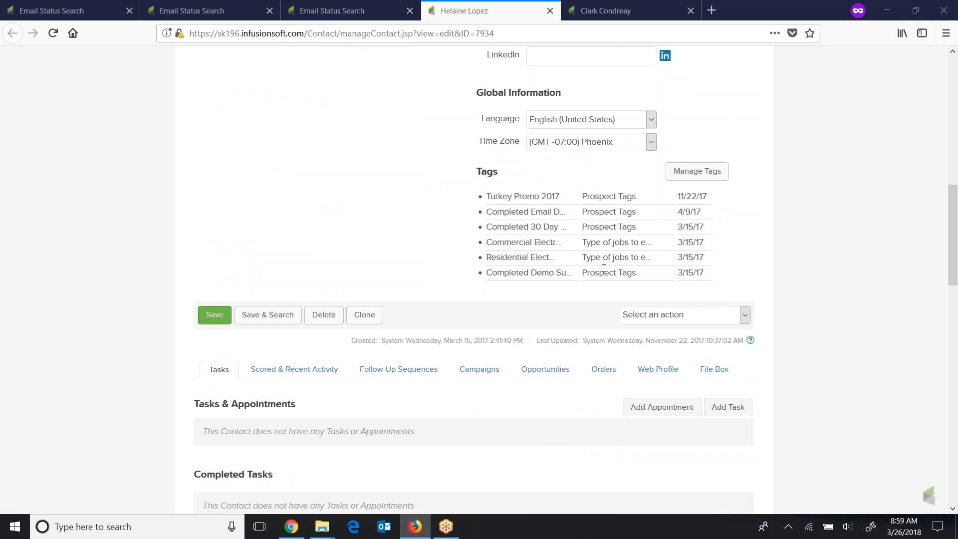
scroll(604, 268, up, 8)
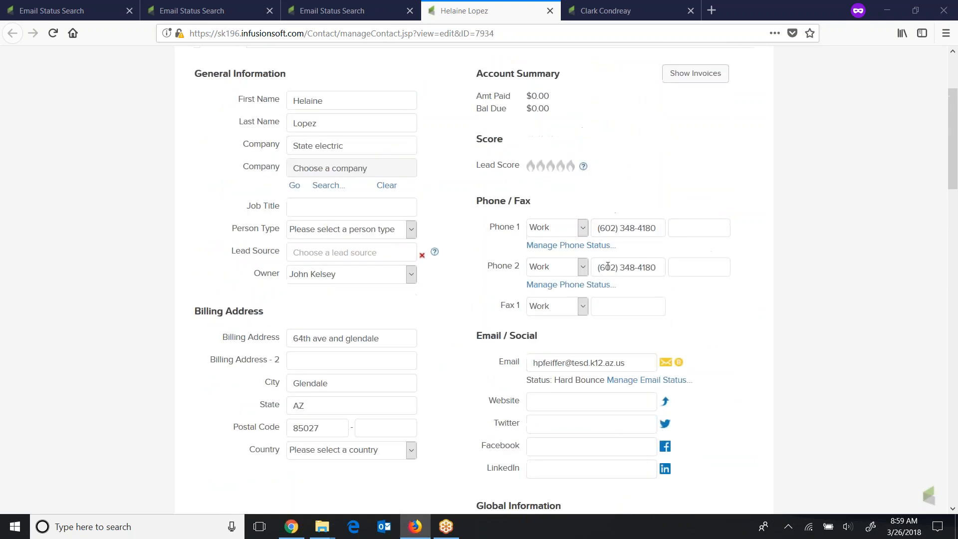
scroll(451, 399, down, 8)
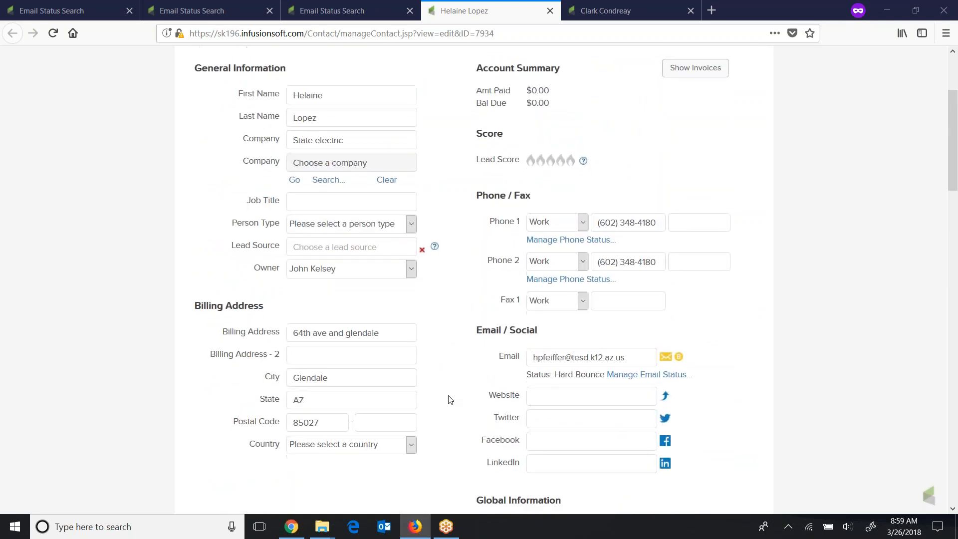
click(324, 315)
click(465, 251)
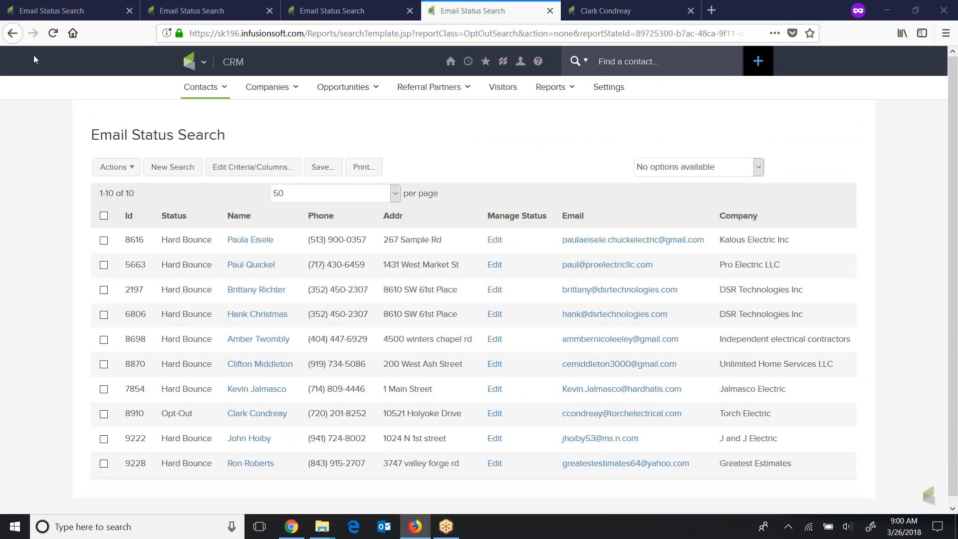
- Refresh the email status search results and examine the J and J Electric contact's phone, email status, tags and tasks
click(52, 33)
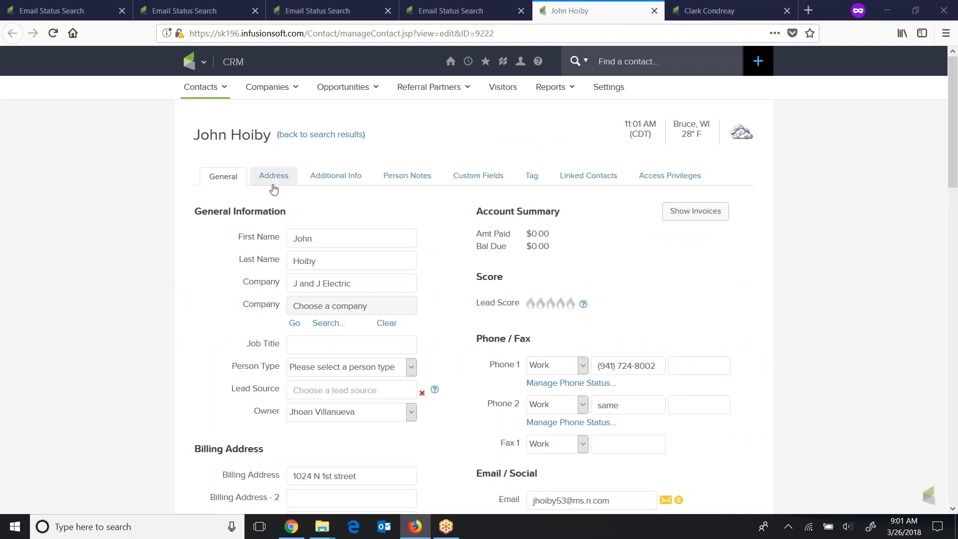
scroll(843, 218, down, 5)
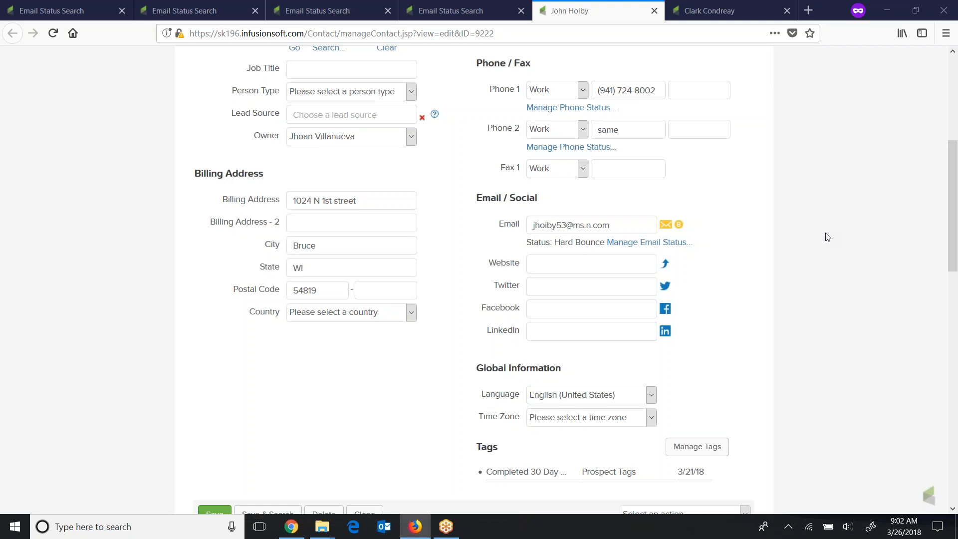
scroll(823, 236, up, 2)
click(662, 159)
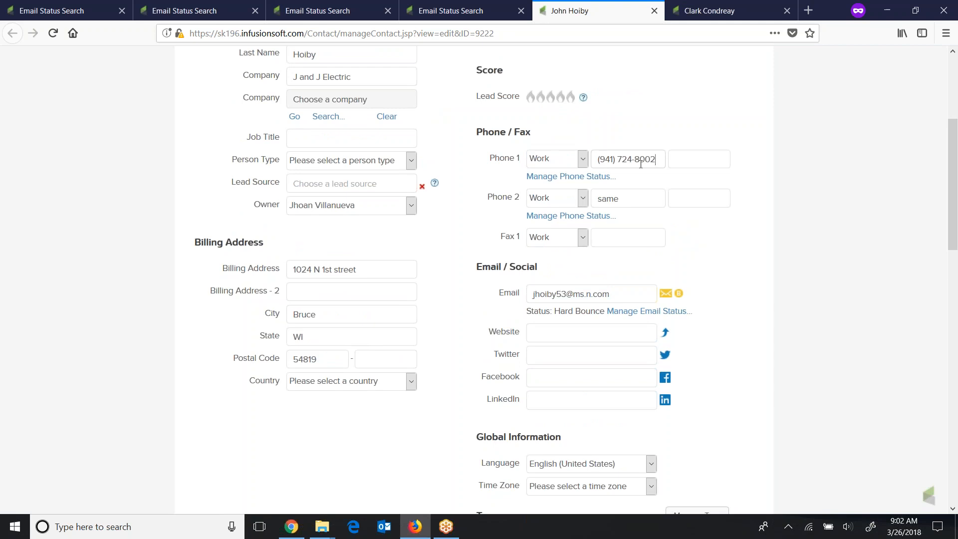
triple_click(658, 160)
click(786, 202)
scroll(802, 248, down, 6)
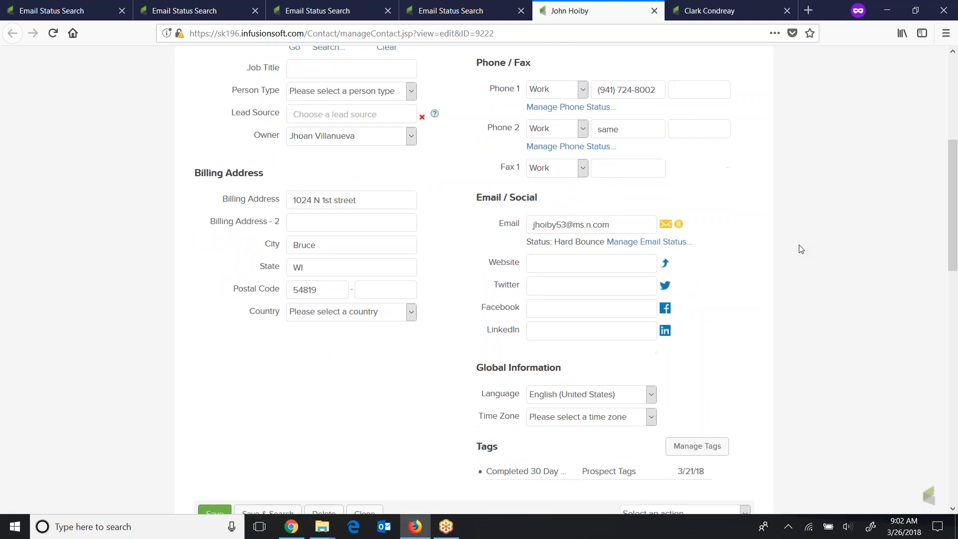
scroll(801, 249, down, 3)
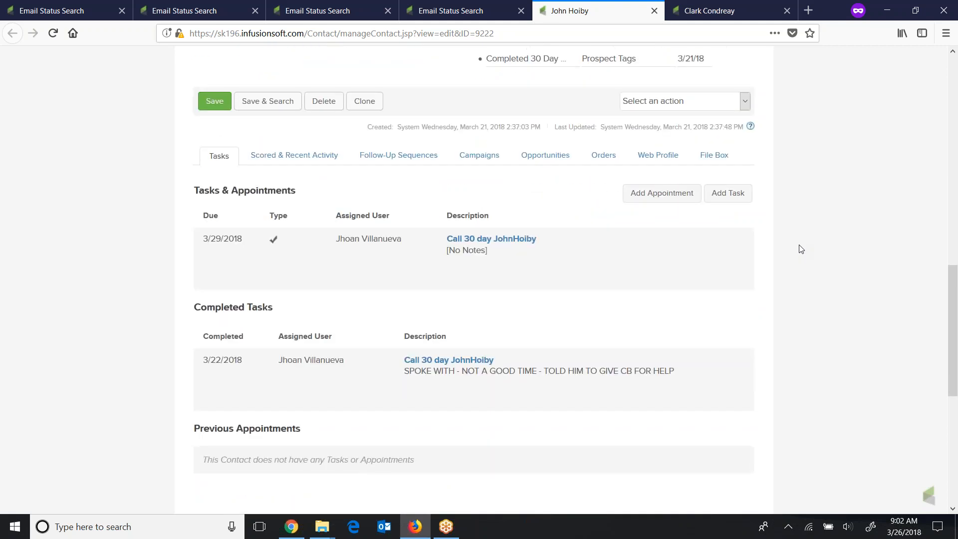
scroll(801, 249, up, 5)
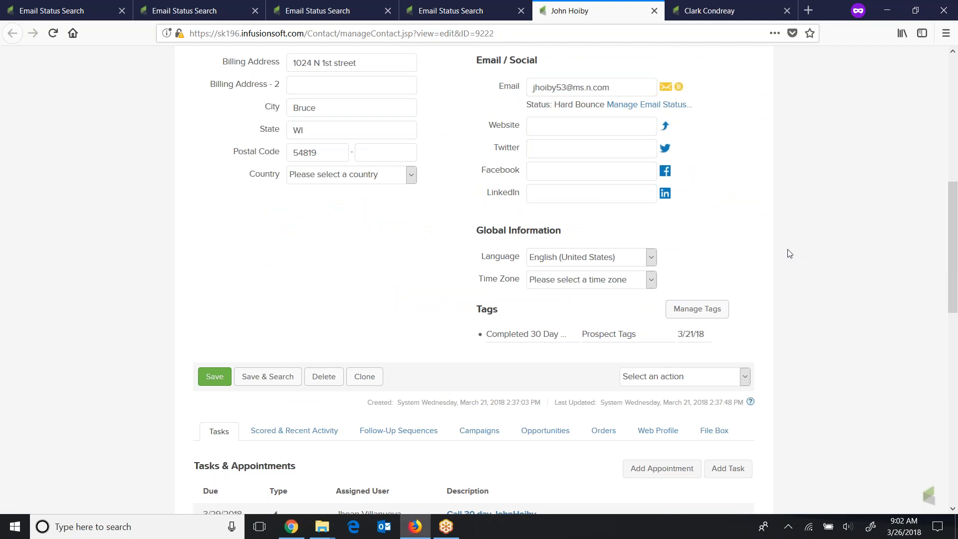
scroll(790, 254, up, 4)
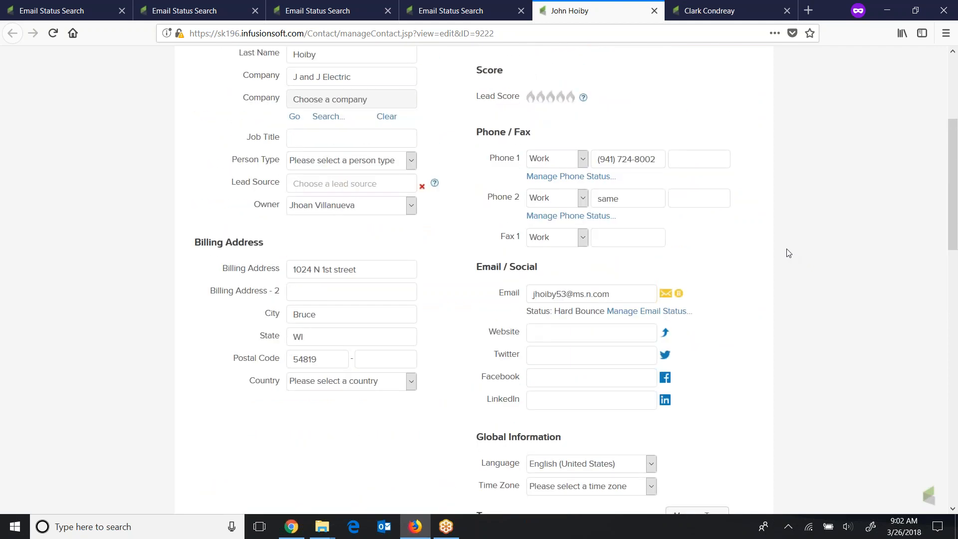